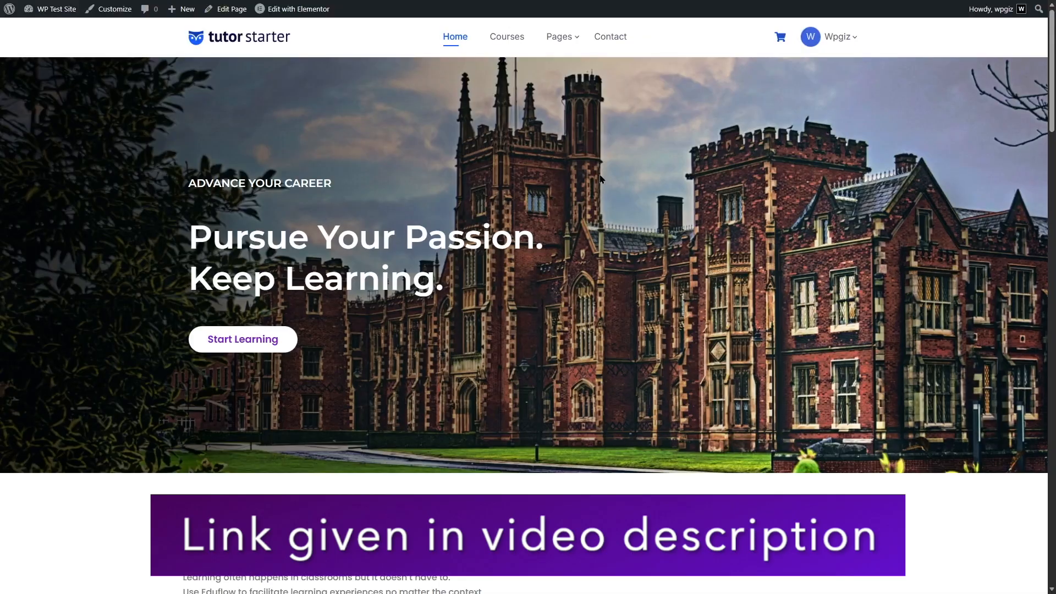
# Open the PHP Beginners – Become a PHP Master course page from the site's course list.
pyautogui.click(504, 37)
pyautogui.scroll(-5, 528, 330)
pyautogui.scroll(6, 618, 77)
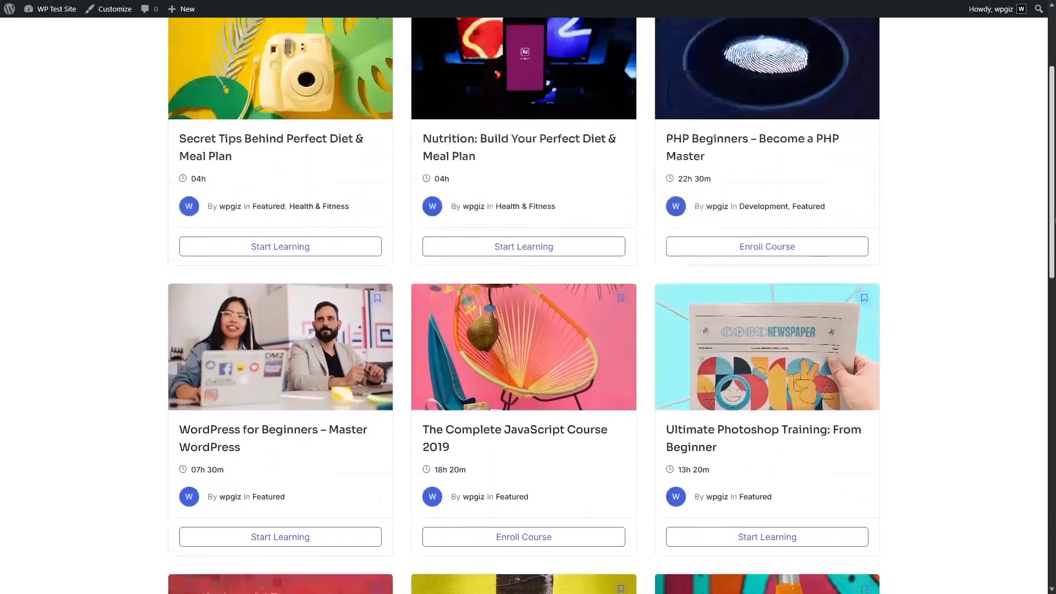
pyautogui.click(708, 203)
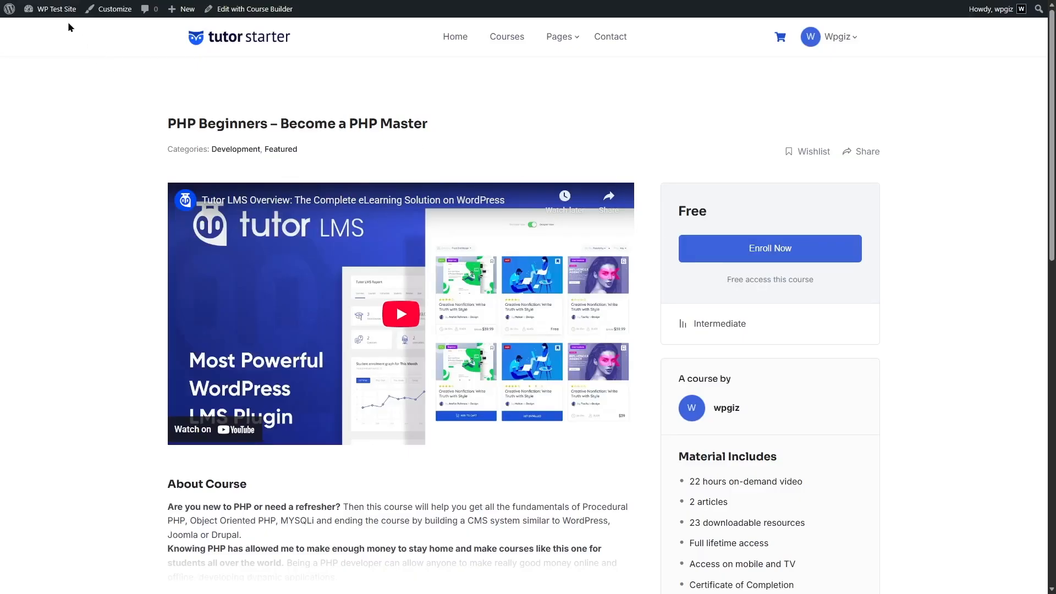
# Set the eCommerce engine to Native in the Tutor LMS monetization settings.
pyautogui.moveTo(55, 9)
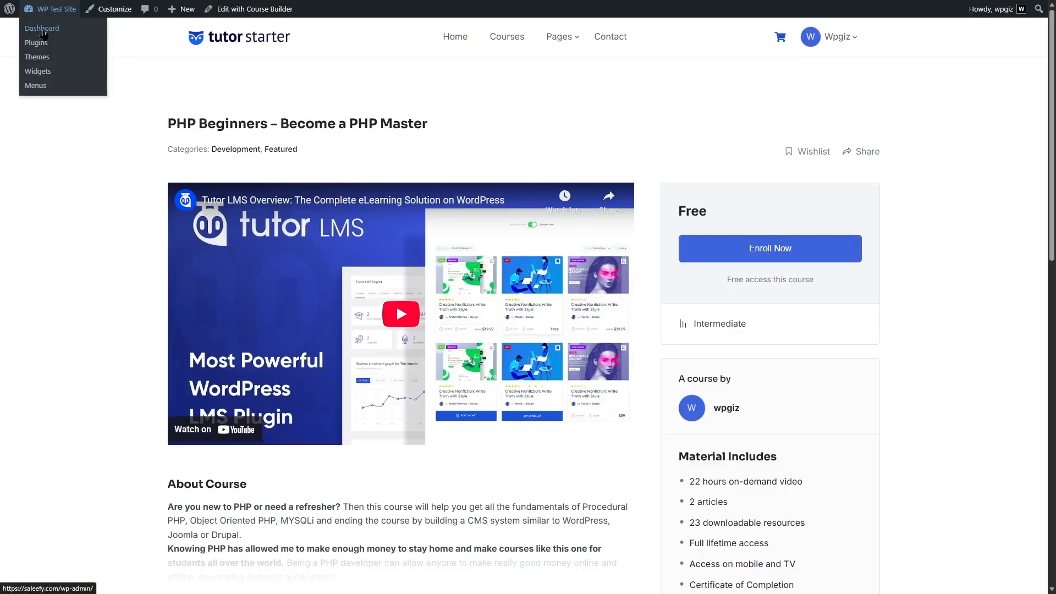
pyautogui.click(43, 35)
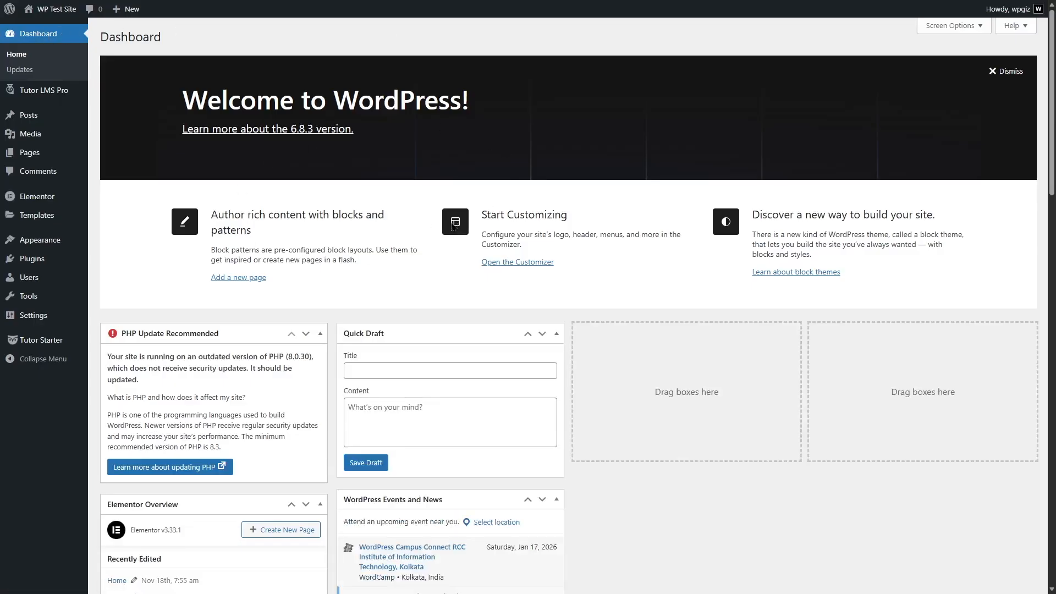
pyautogui.moveTo(58, 101)
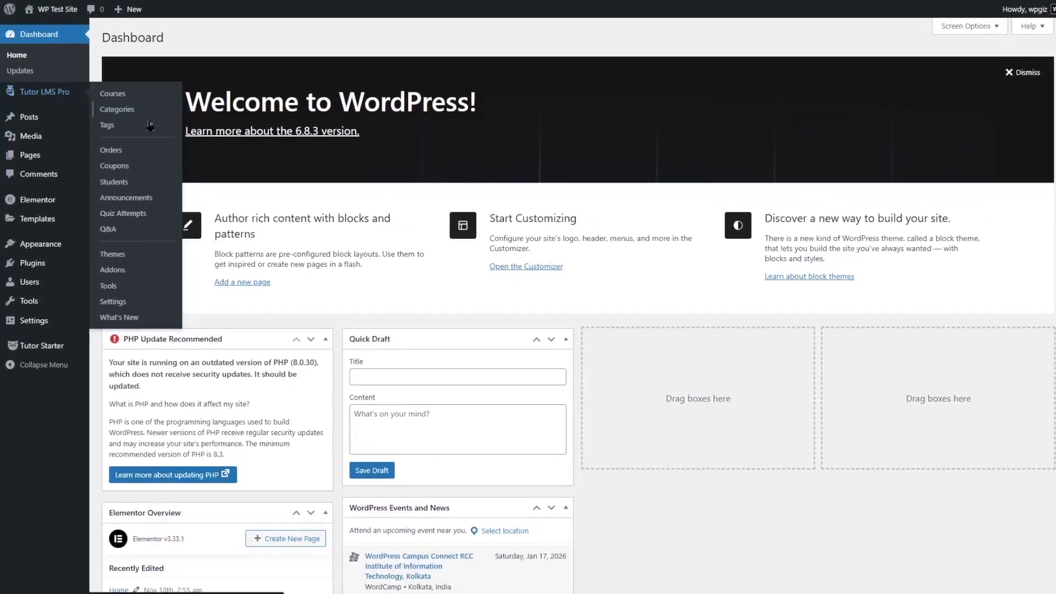
pyautogui.click(123, 301)
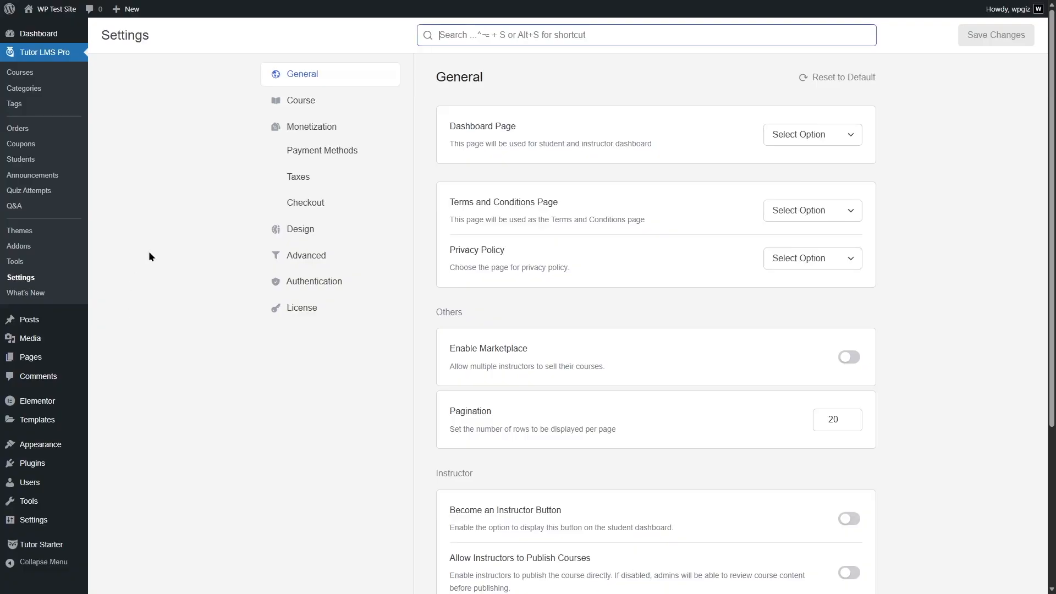
pyautogui.click(295, 134)
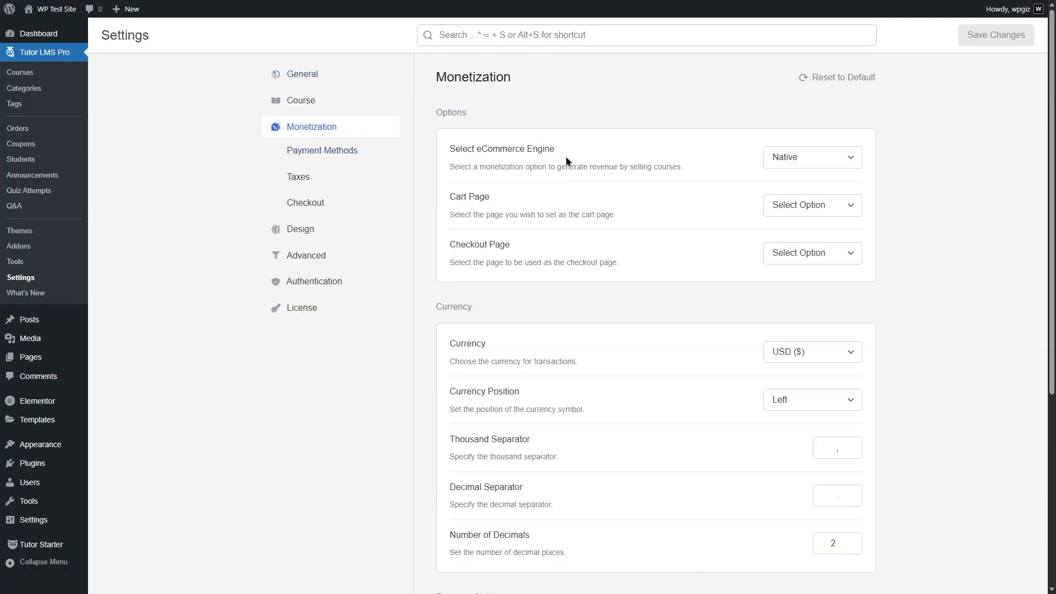
pyautogui.click(797, 164)
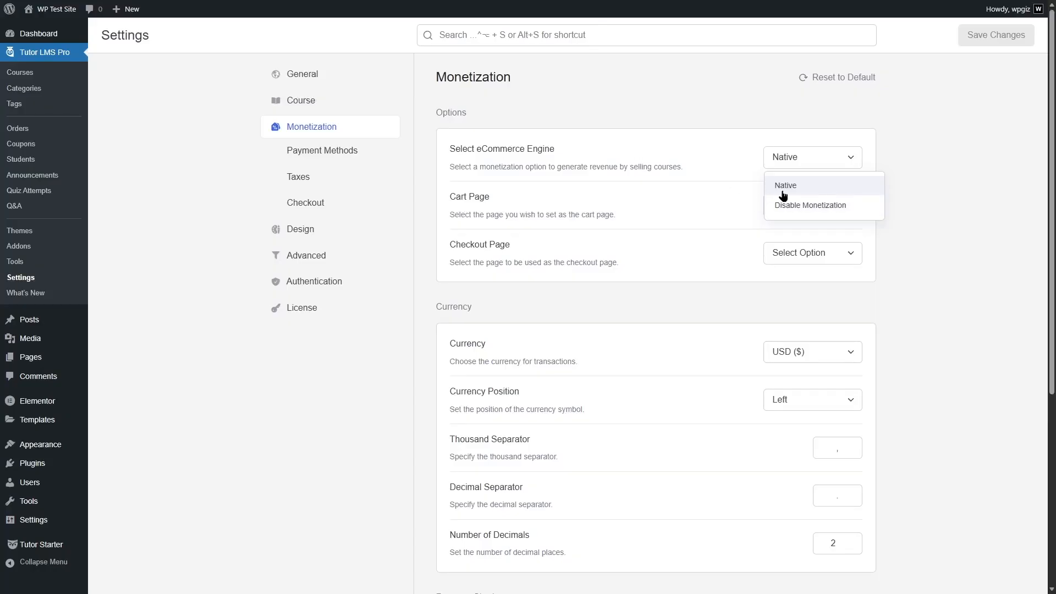
pyautogui.click(783, 194)
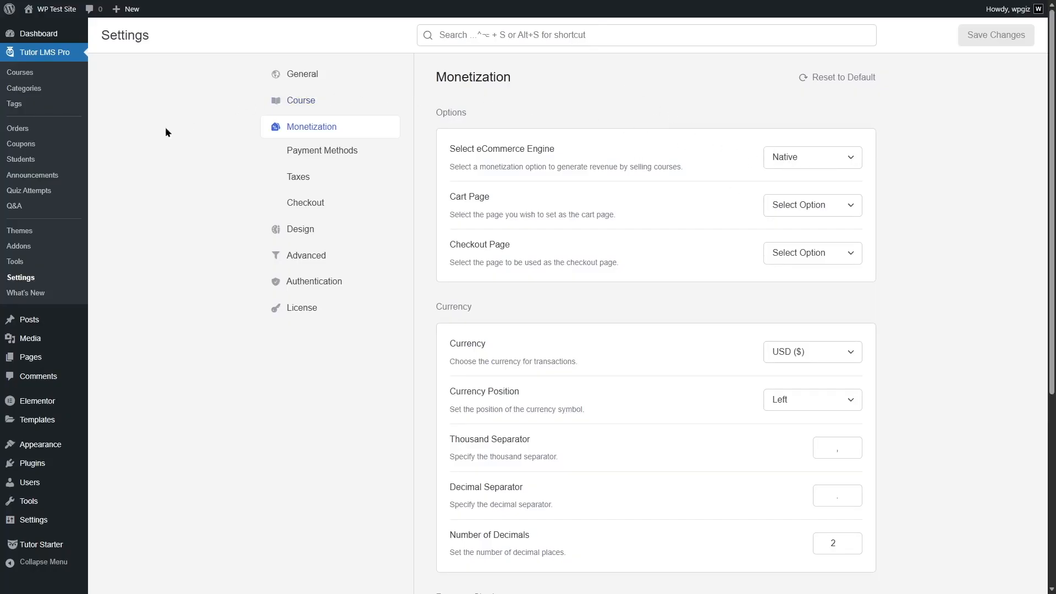
# Enable the Subscriptions addon for Tutor LMS.
pyautogui.click(19, 246)
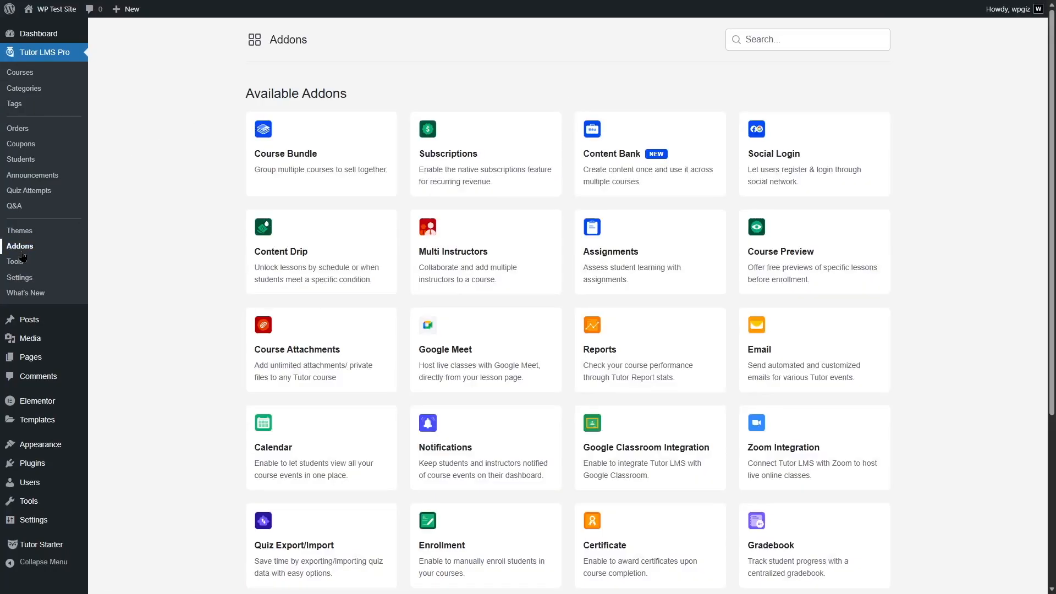
pyautogui.moveTo(460, 150)
pyautogui.click(549, 125)
# Open the PHP Beginners - Become a PHP Master course for editing in the Course Builder.
pyautogui.click(32, 73)
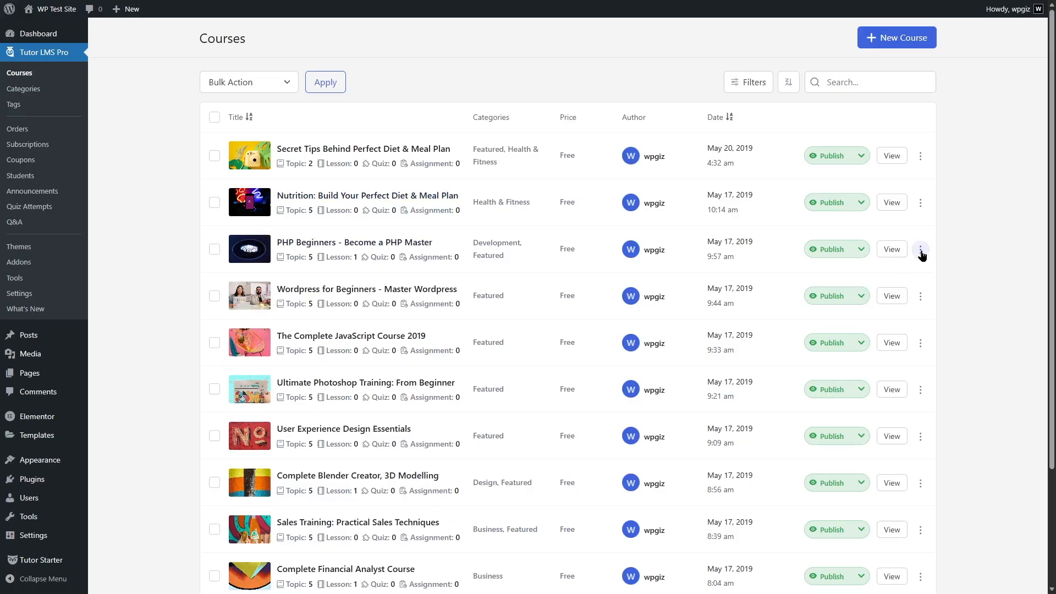
pyautogui.click(920, 250)
pyautogui.click(889, 269)
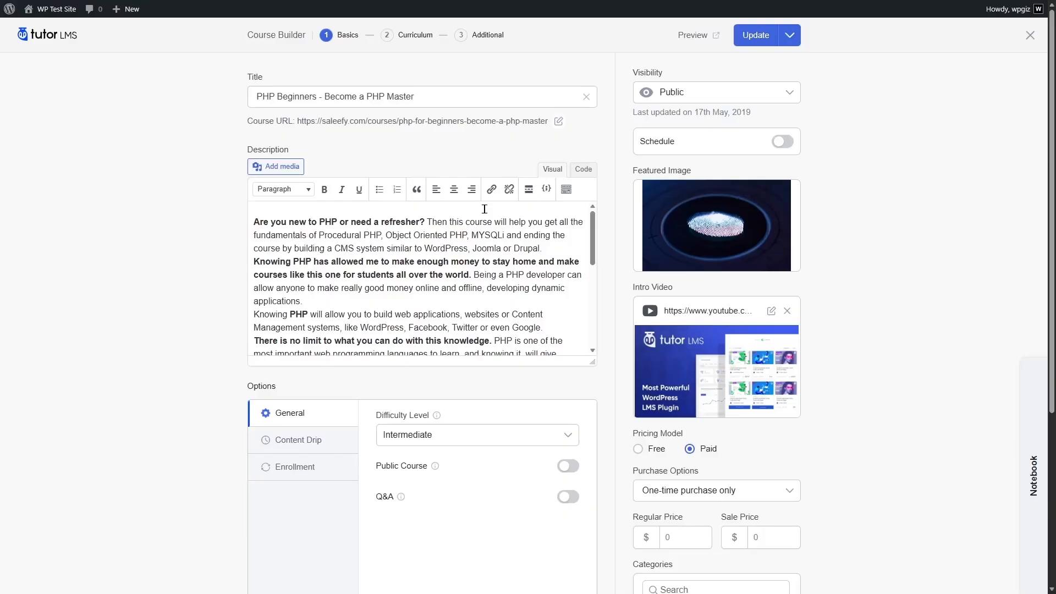
# Set the paid course's one-time purchase pricing to a regular price of $120 and a sale price of $79.
pyautogui.scroll(-2, 1029, 150)
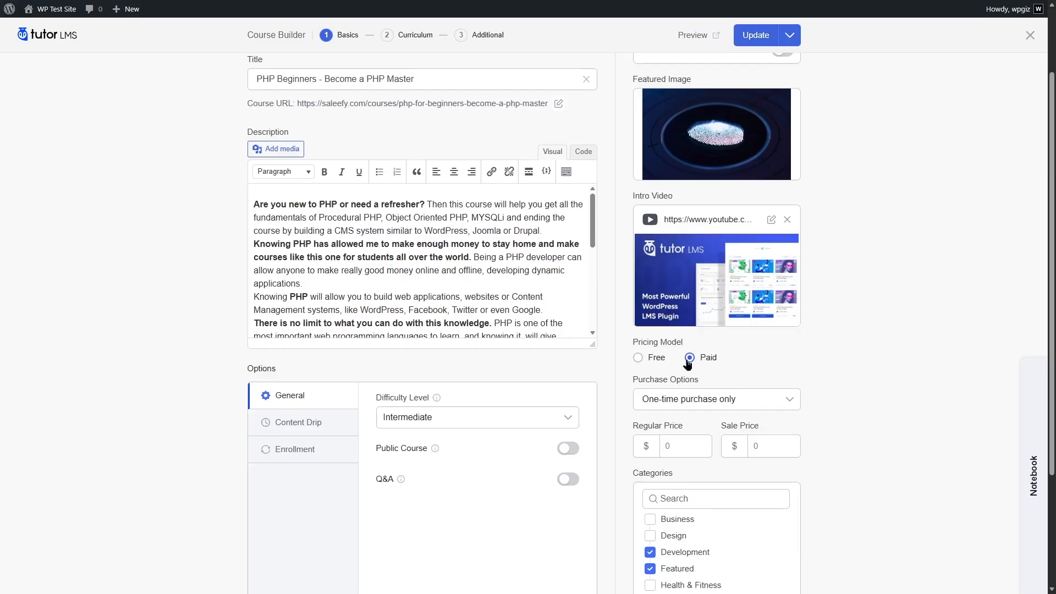
pyautogui.scroll(-1, 709, 362)
pyautogui.scroll(-3, 731, 335)
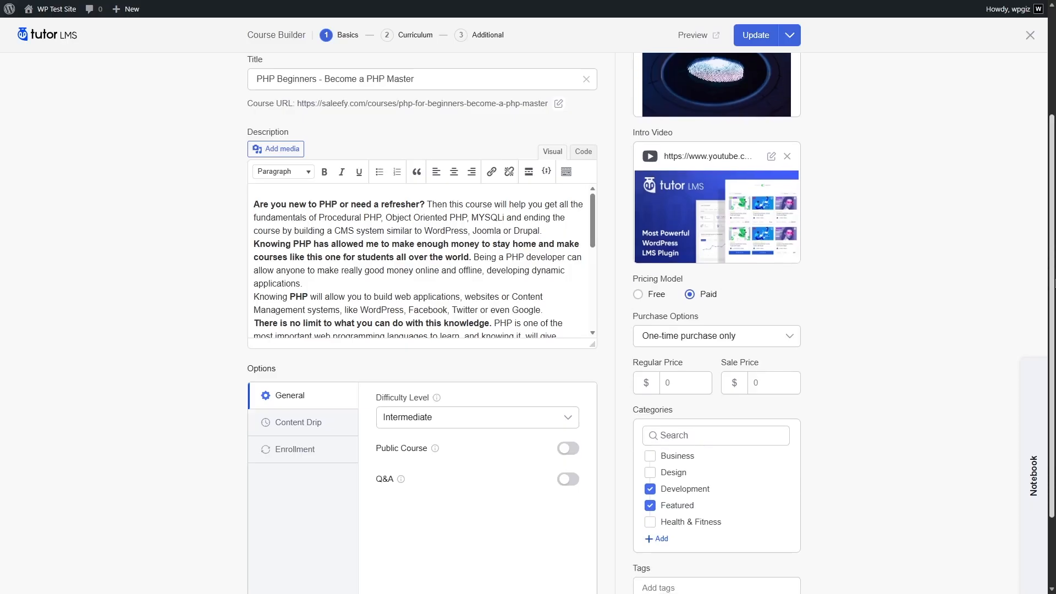
pyautogui.click(790, 336)
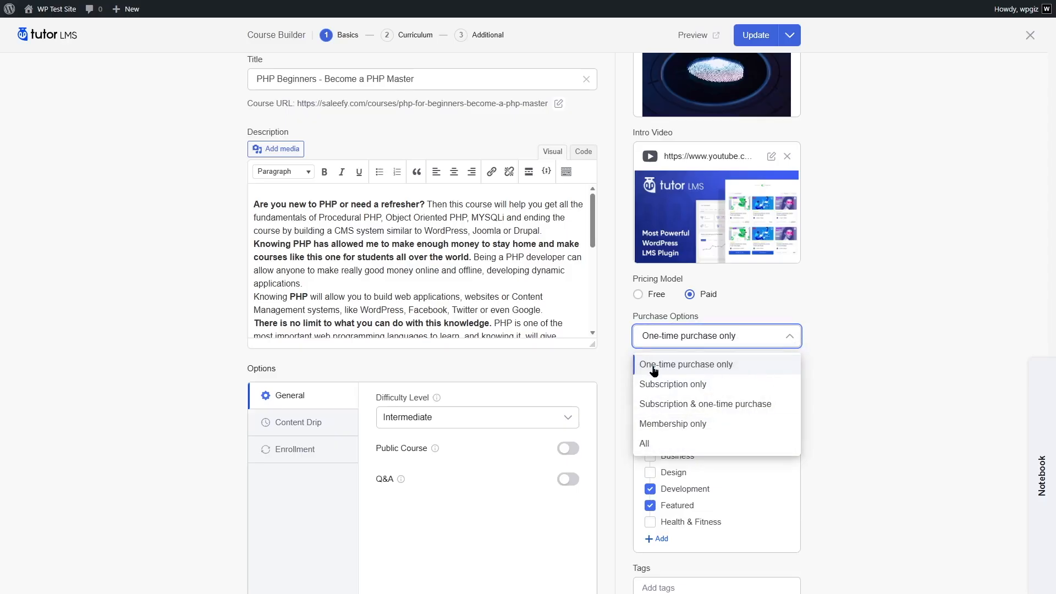
pyautogui.click(849, 391)
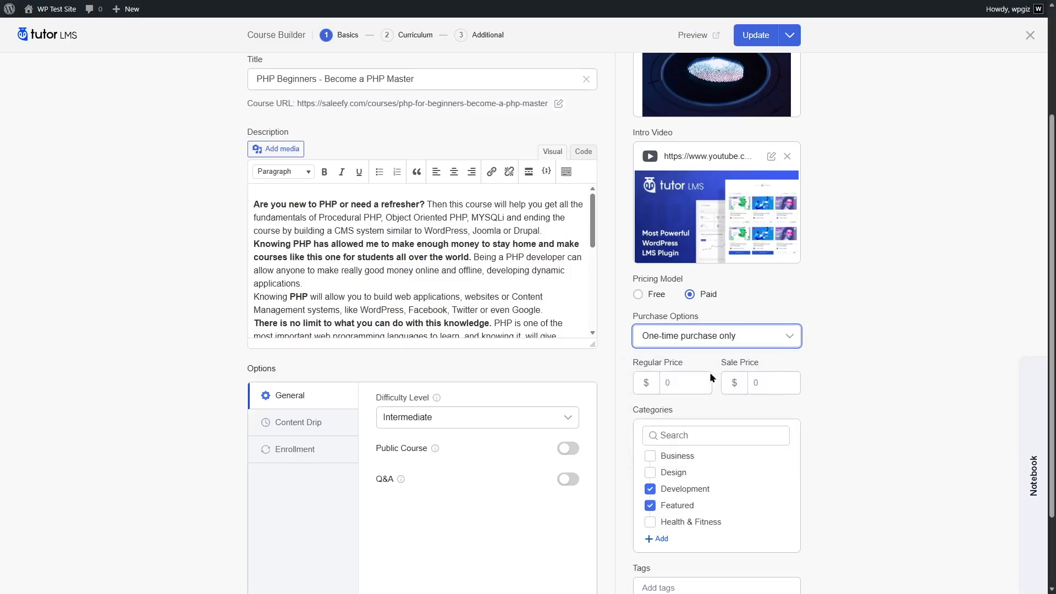
pyautogui.click(689, 381)
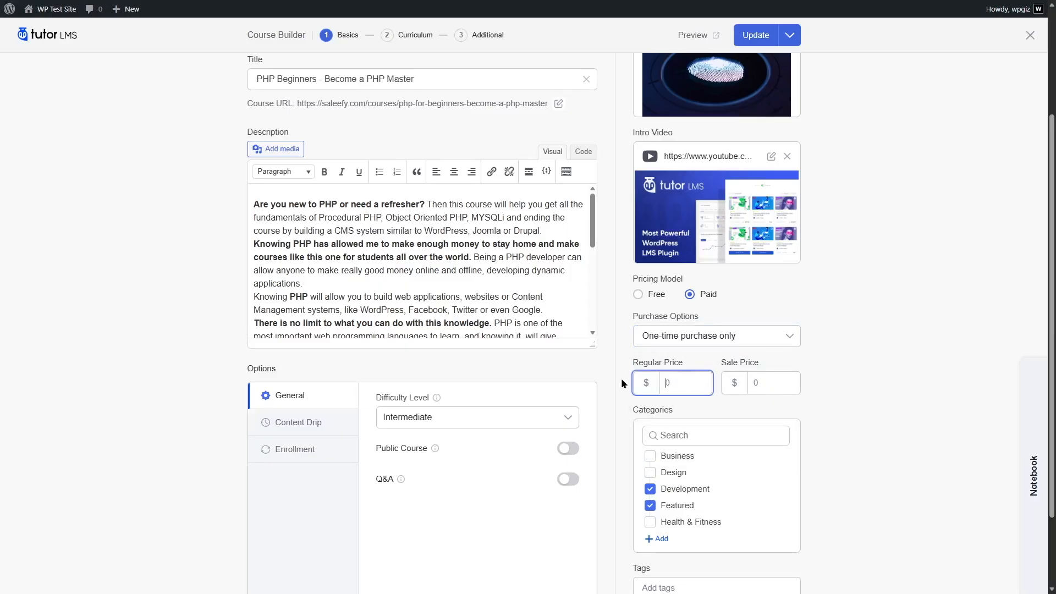
pyautogui.write('120')
pyautogui.click(774, 382)
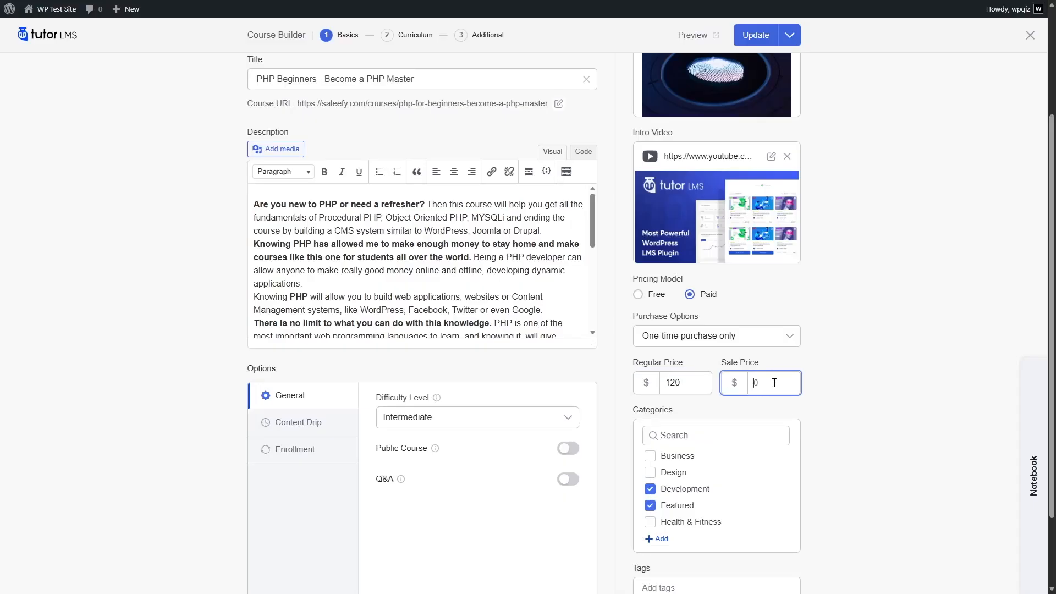
pyautogui.write('79')
# Set the course's purchase option to Subscription & one-time purchase and begin a new subscription plan.
pyautogui.click(744, 338)
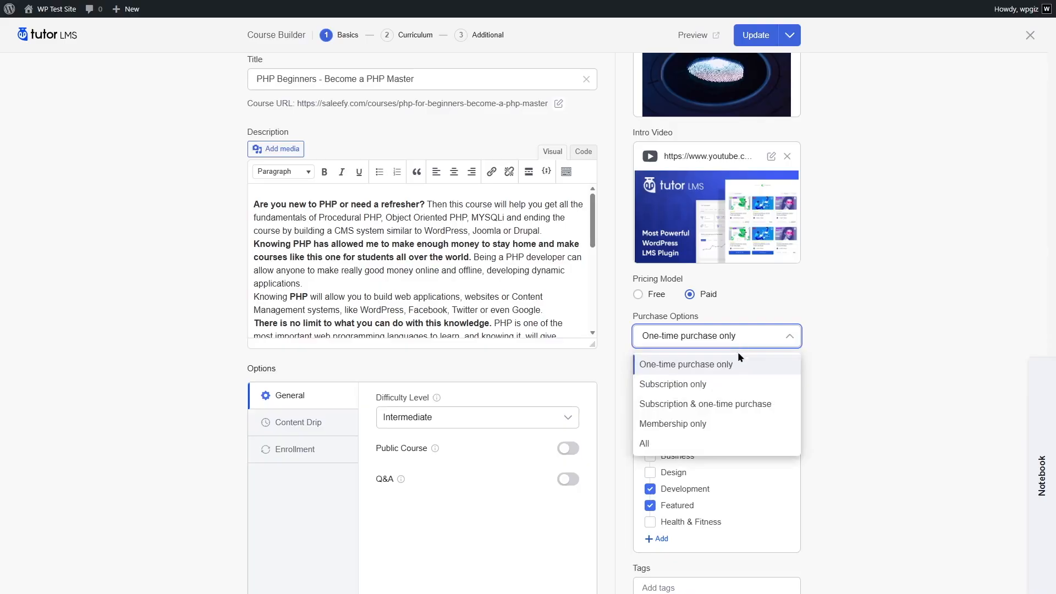
pyautogui.click(725, 405)
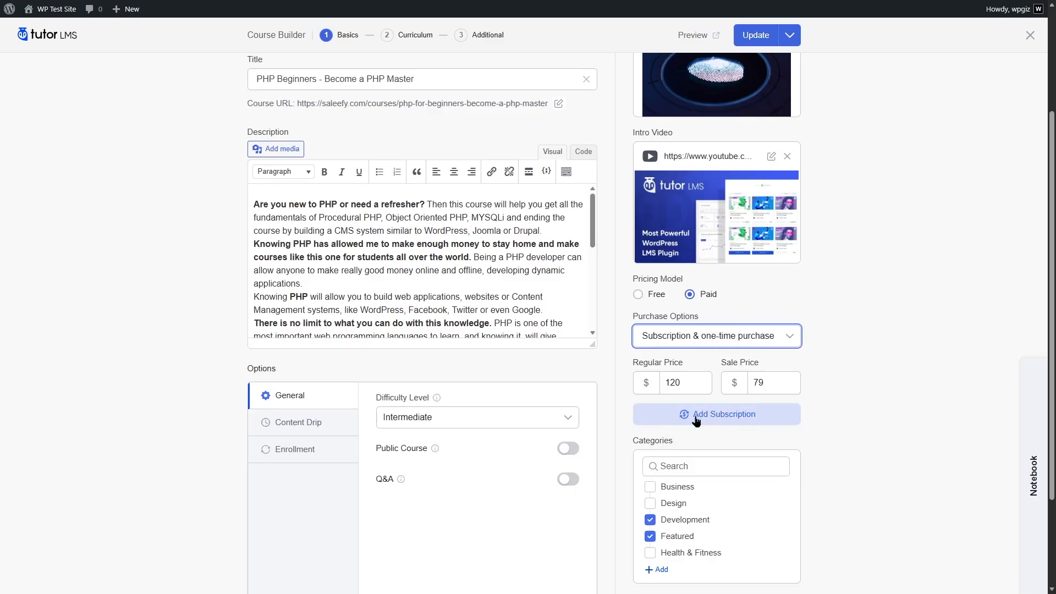
pyautogui.click(728, 418)
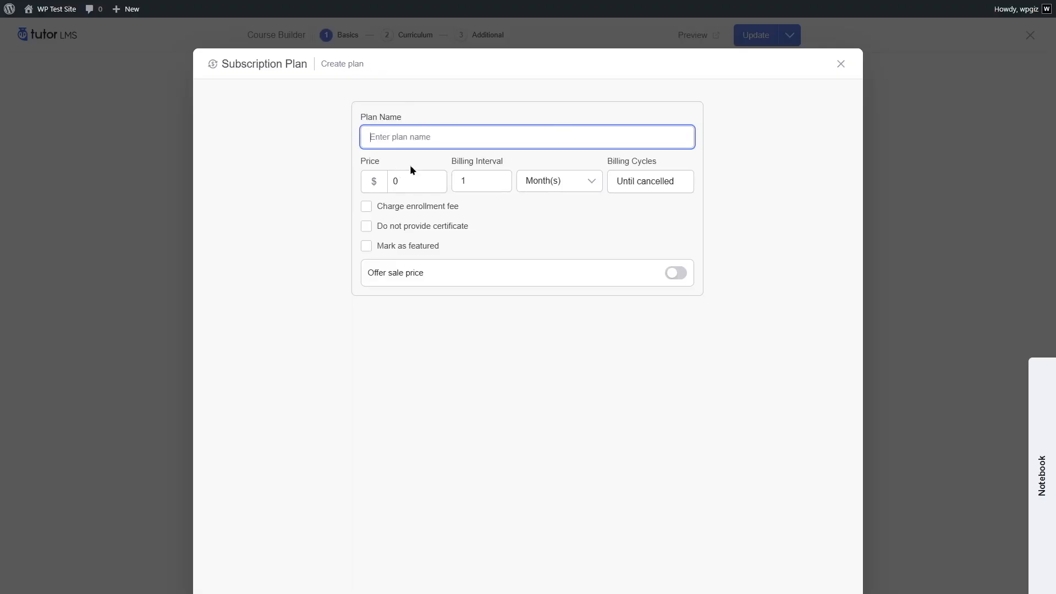
# Name the new plan Basic Subscription Plan and set its price to $22.
pyautogui.write('Basic Subscription Plan')
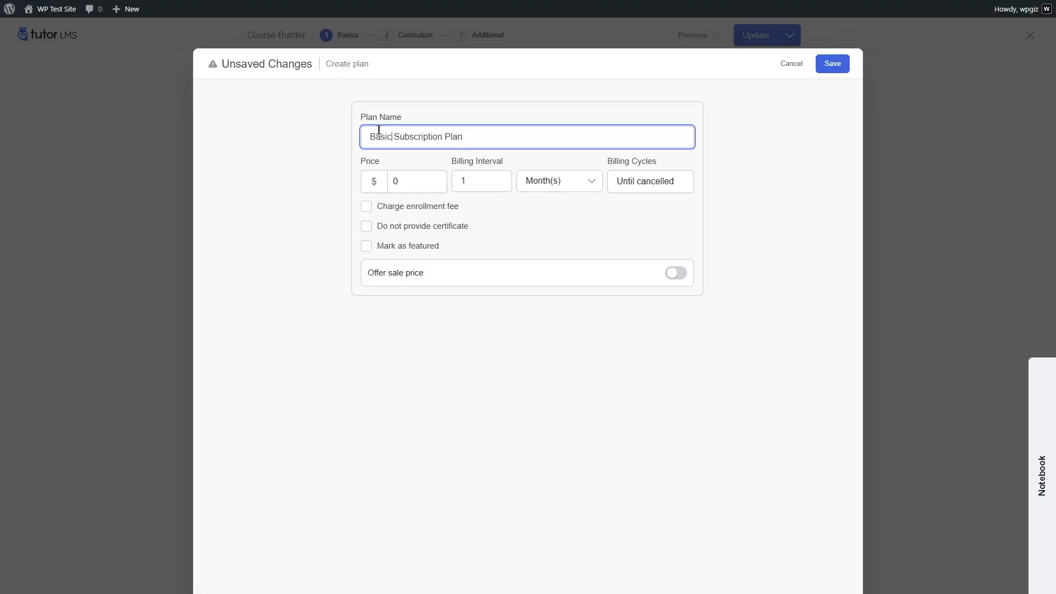
pyautogui.press('Tab')
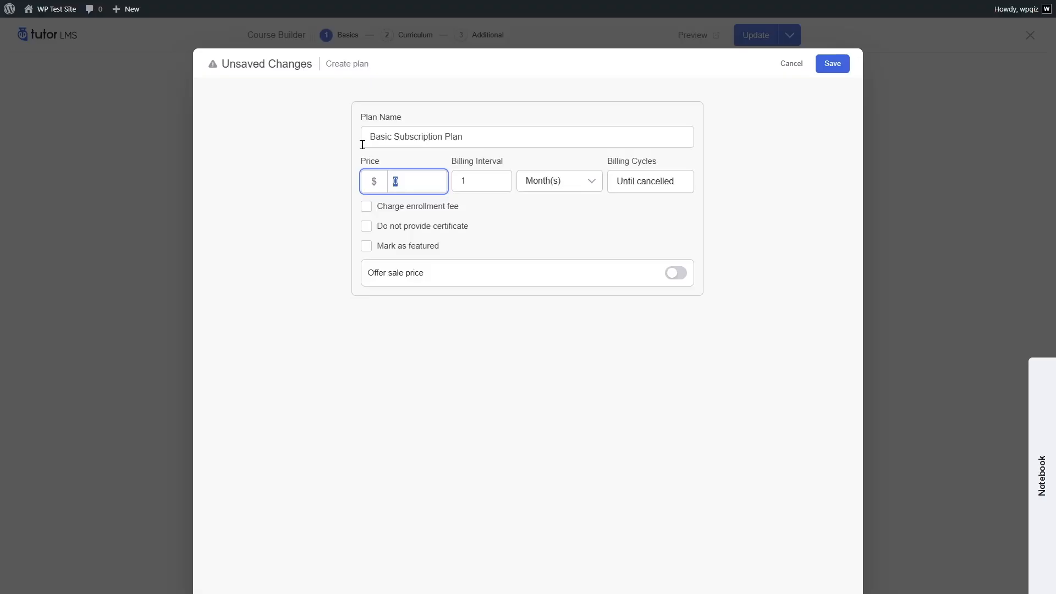
pyautogui.write('22')
# Bill the plan every 1 month until cancelled and charge a $3 enrollment fee.
pyautogui.click(475, 176)
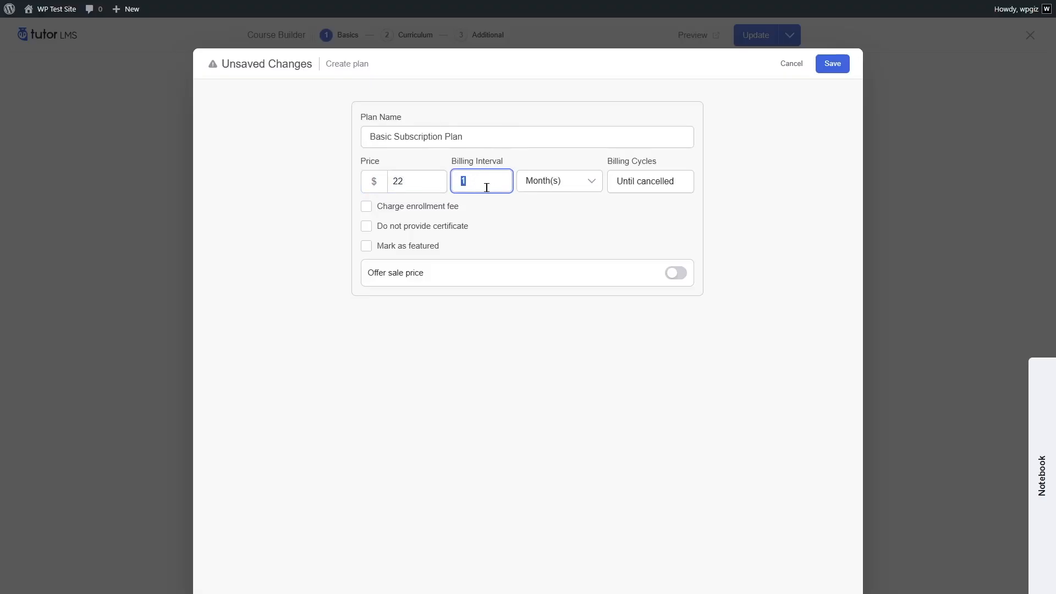
pyautogui.click(564, 179)
pyautogui.click(532, 249)
pyautogui.click(452, 180)
pyautogui.click(561, 187)
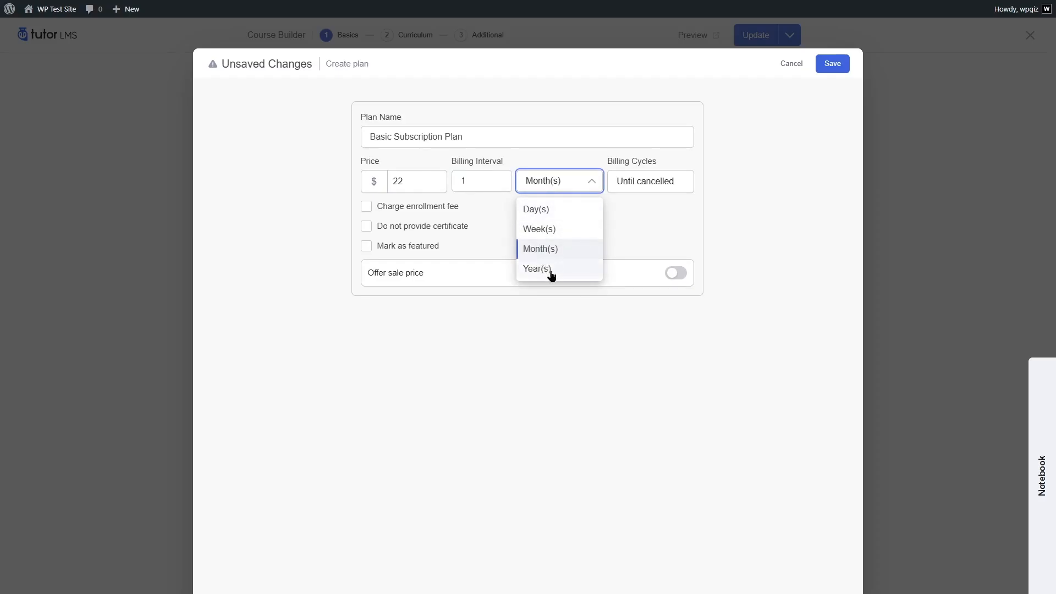
pyautogui.click(656, 187)
pyautogui.click(683, 188)
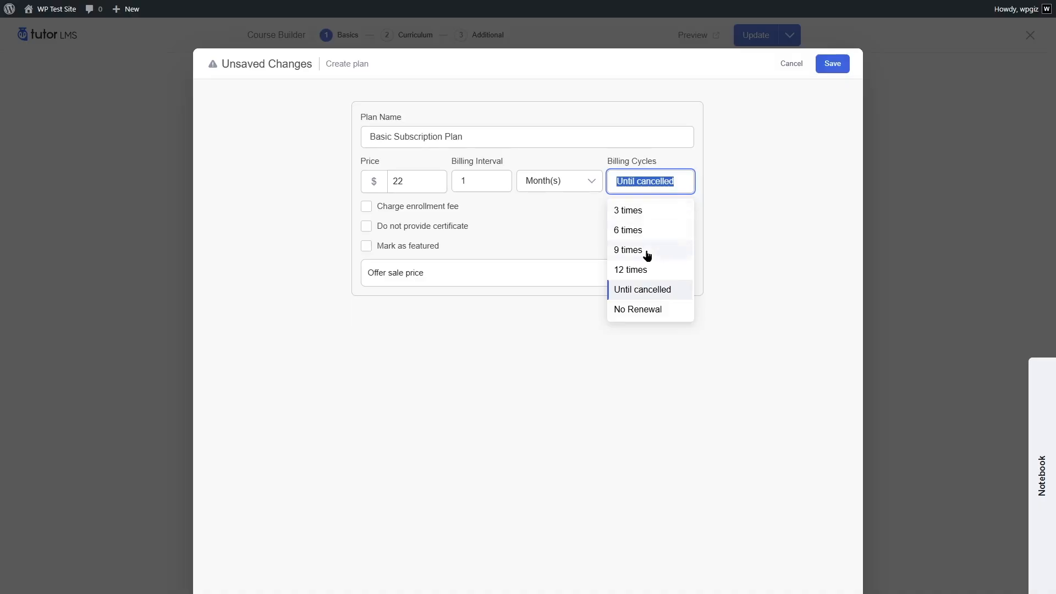
pyautogui.click(660, 292)
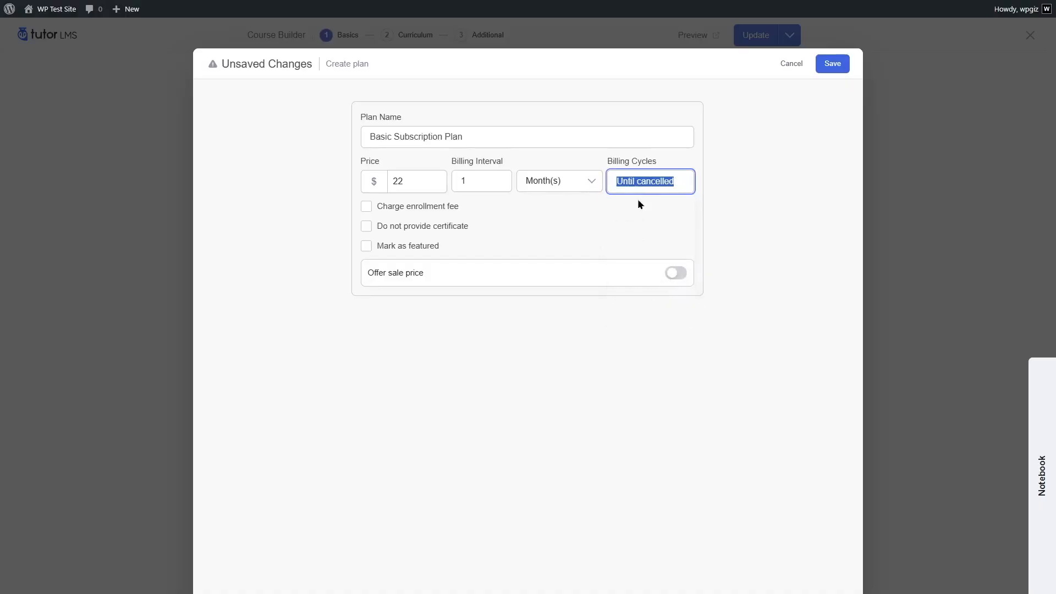
pyautogui.click(628, 220)
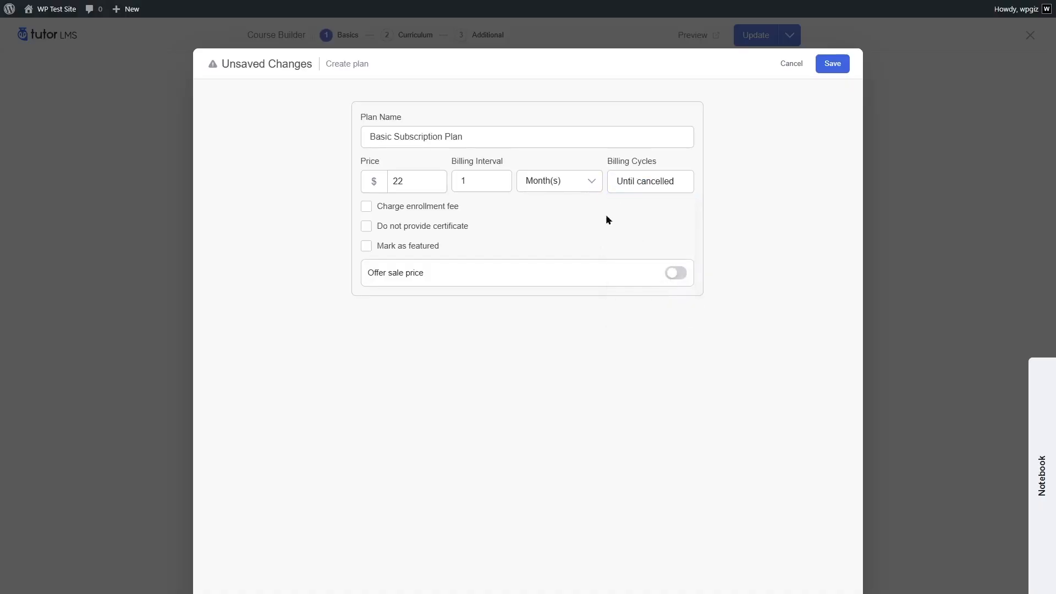
pyautogui.click(365, 208)
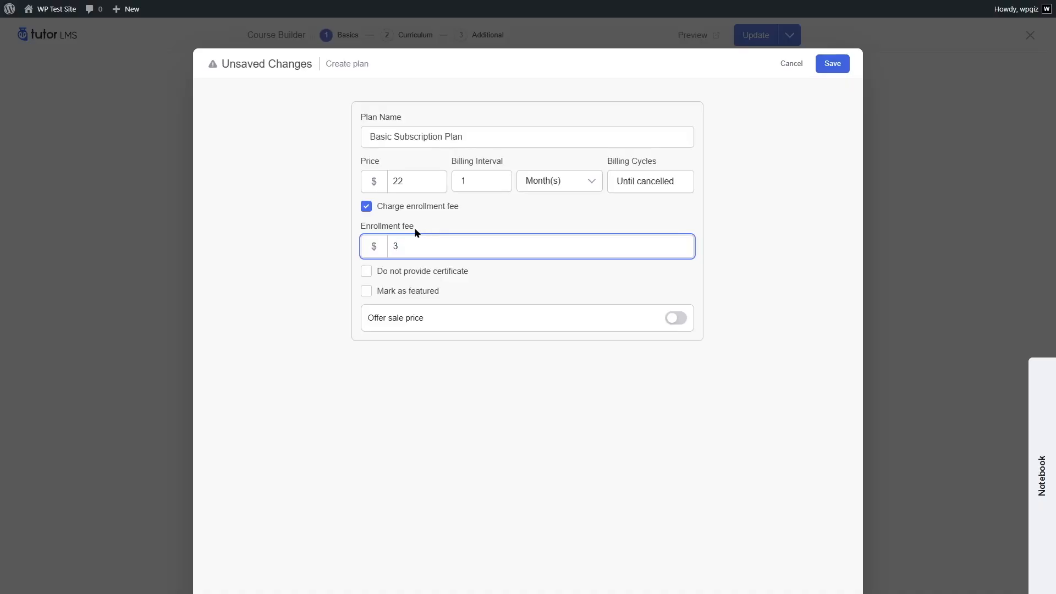
pyautogui.click(499, 219)
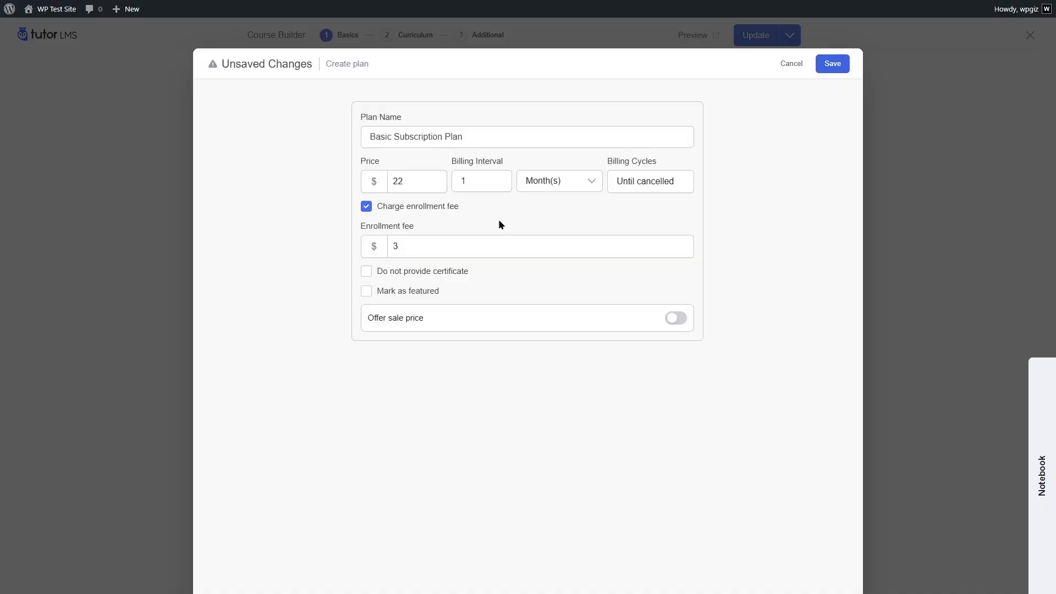
pyautogui.click(366, 274)
pyautogui.click(368, 272)
pyautogui.click(368, 295)
pyautogui.click(366, 292)
# Offer an unscheduled sale price of $19.99 on the plan and save the plan.
pyautogui.click(672, 318)
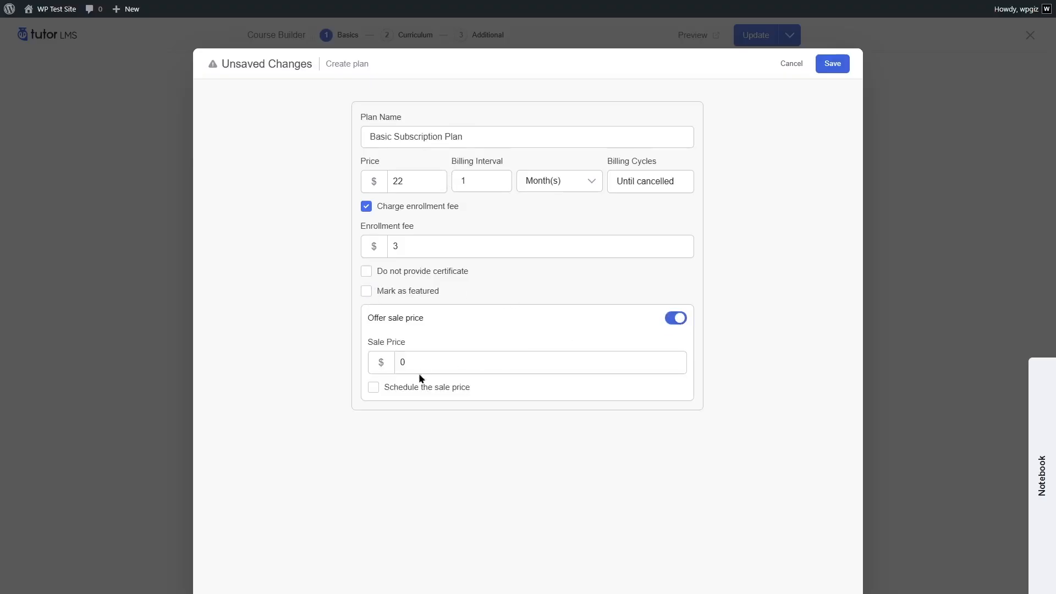
pyautogui.click(396, 364)
pyautogui.write('19.99')
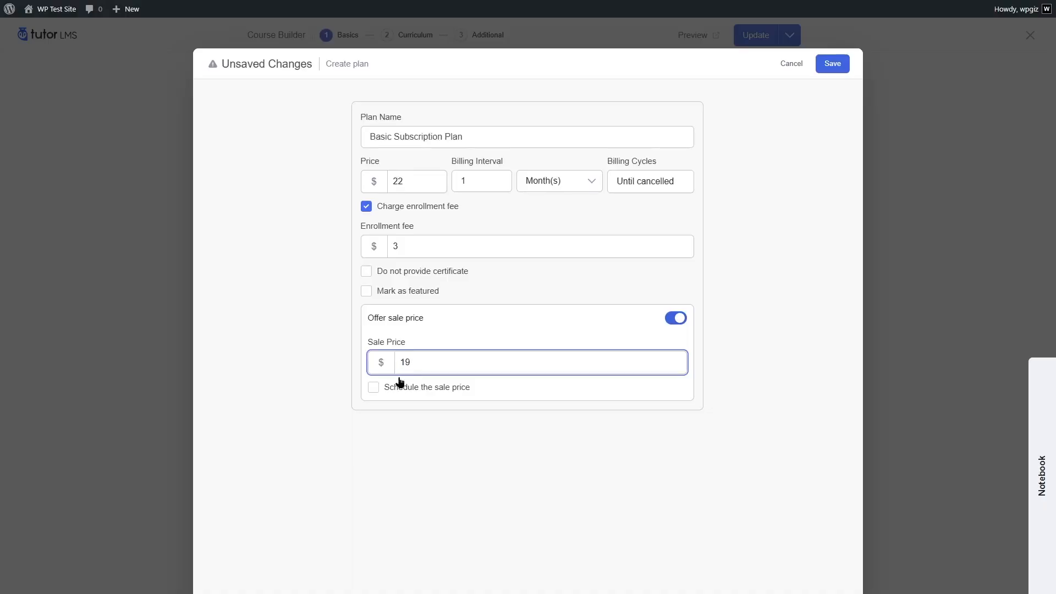
pyautogui.click(371, 389)
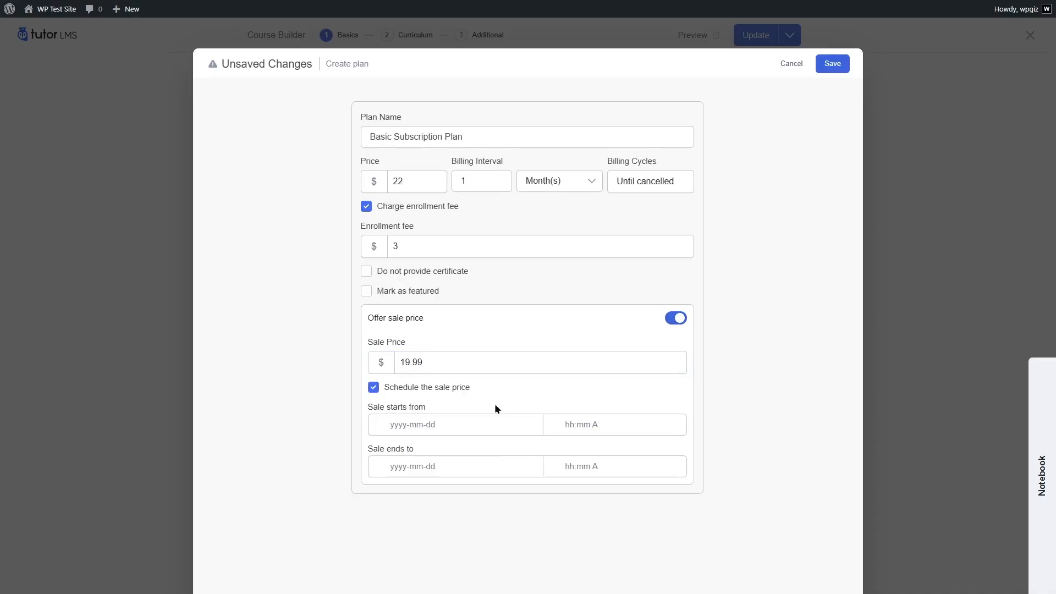
pyautogui.click(373, 387)
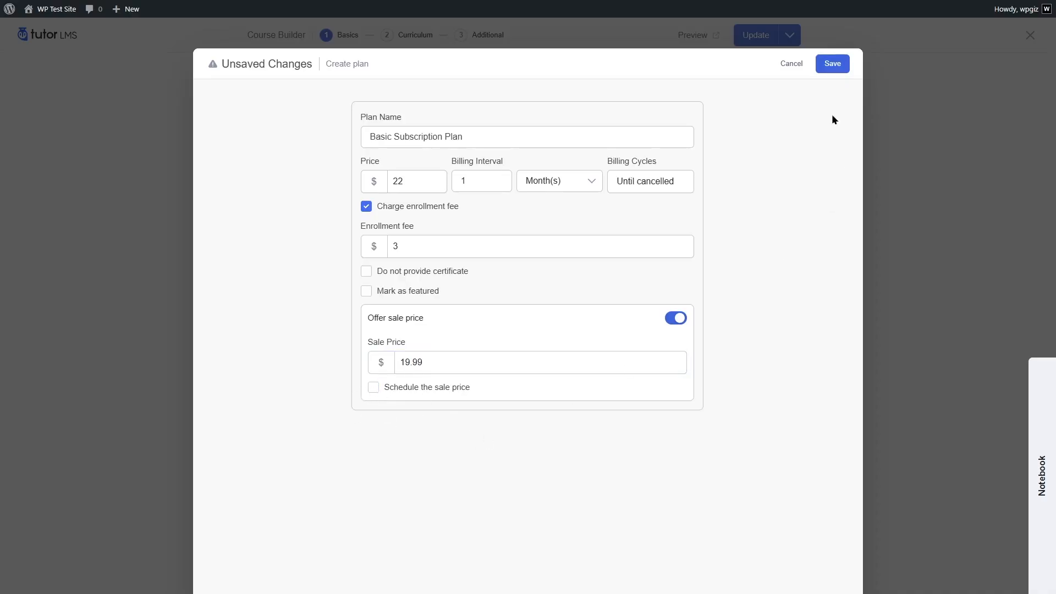
pyautogui.click(832, 63)
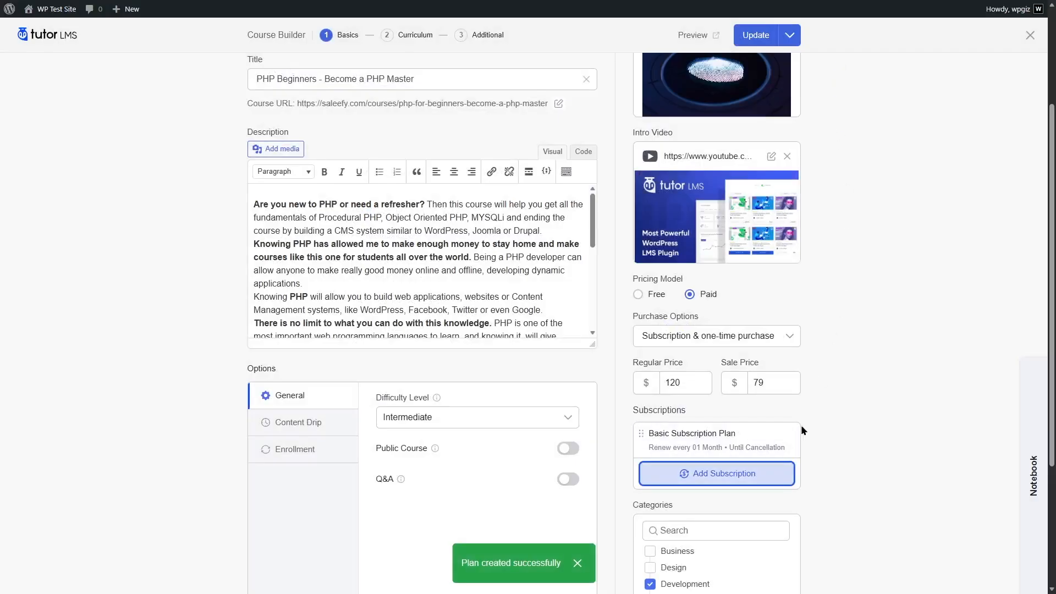
pyautogui.scroll(-2, 799, 425)
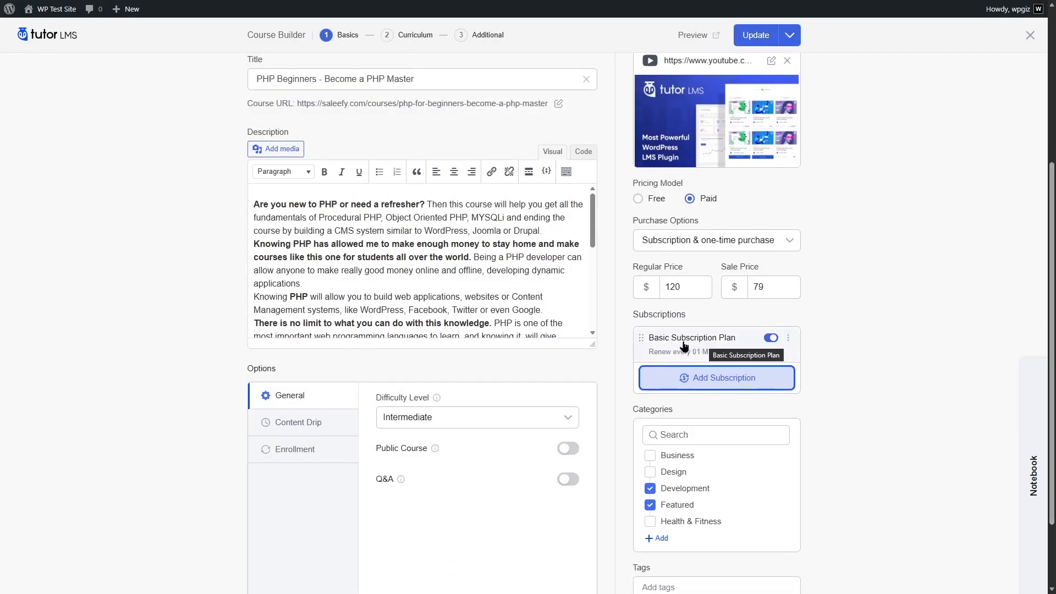
pyautogui.click(696, 384)
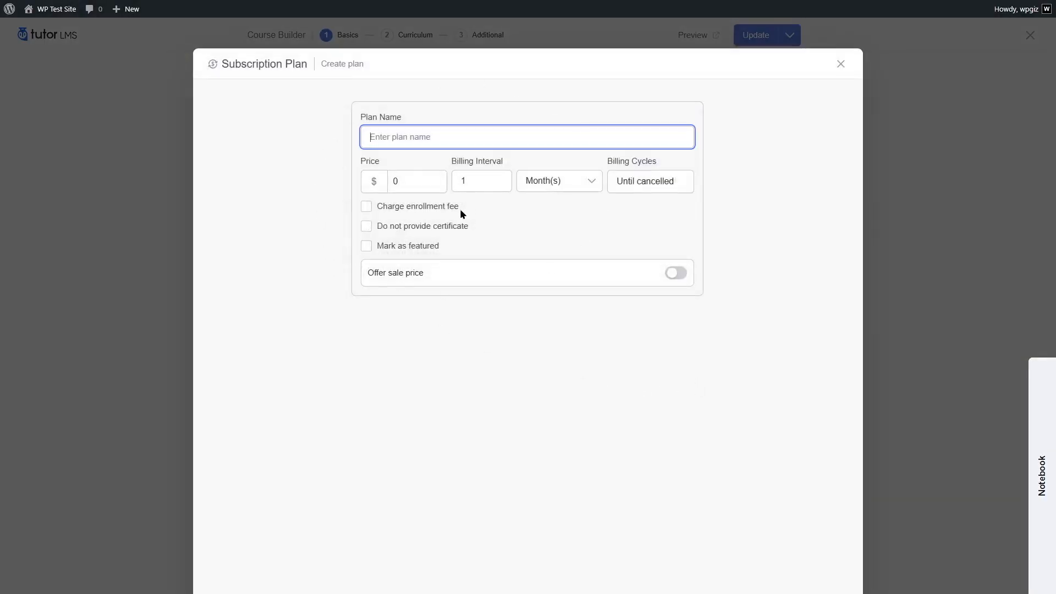
pyautogui.click(841, 64)
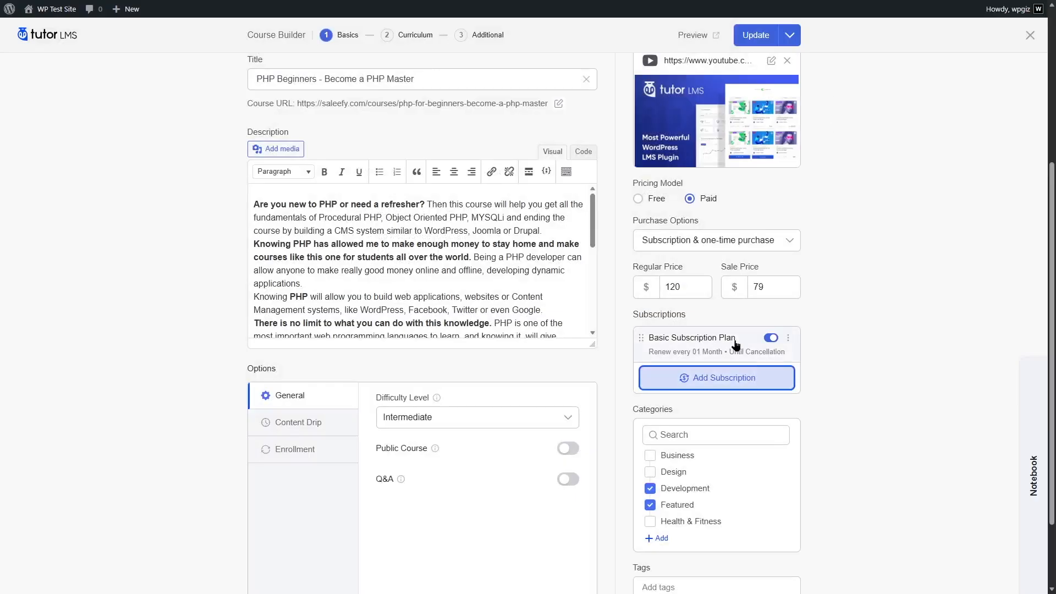
# Mark the Basic Subscription Plan as featured and save the updated plan.
pyautogui.click(788, 340)
pyautogui.click(736, 363)
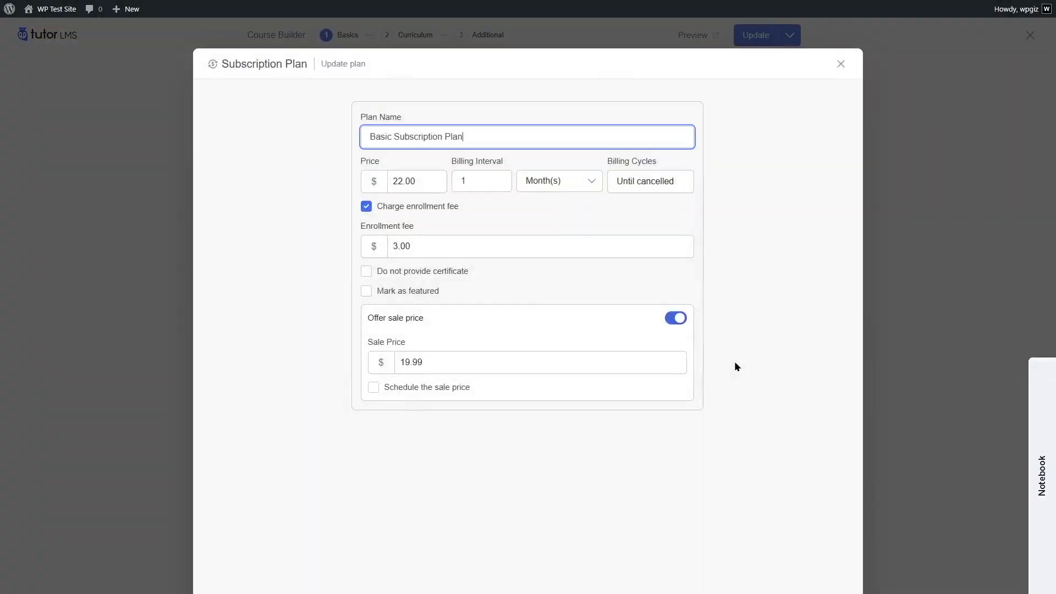
pyautogui.click(367, 291)
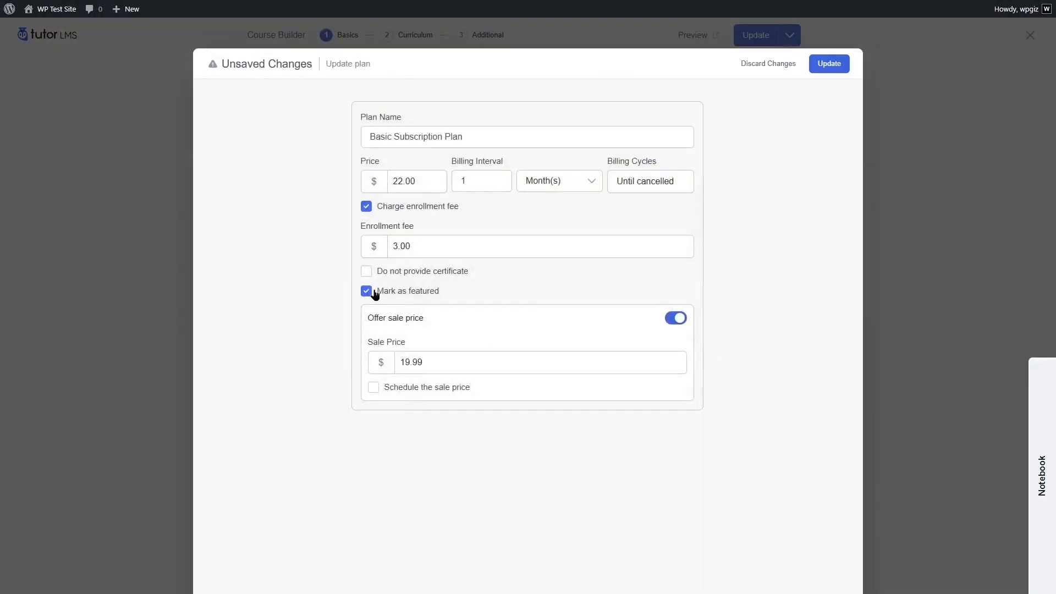
pyautogui.click(824, 64)
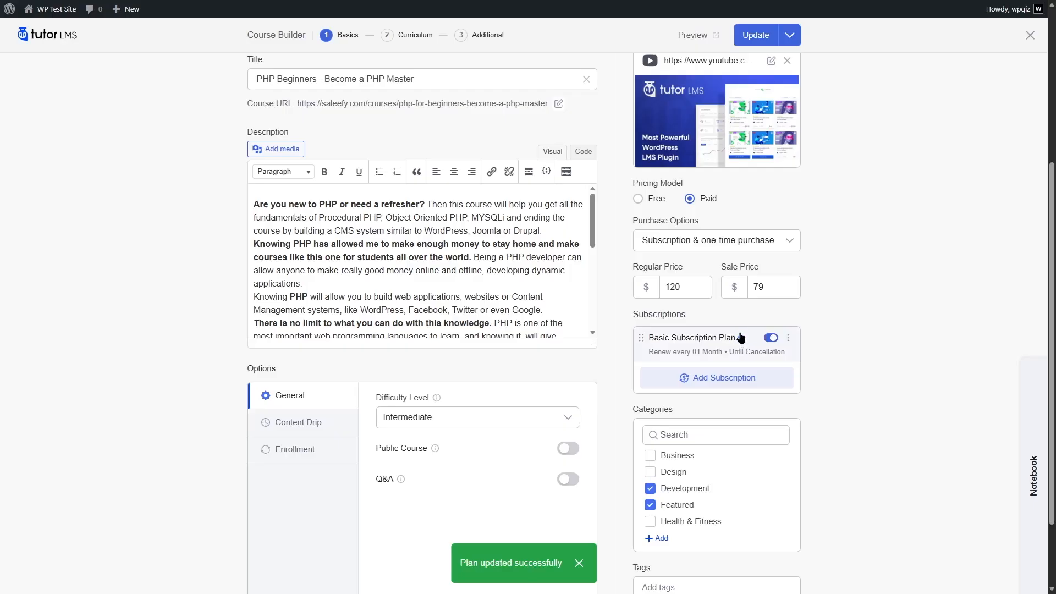
pyautogui.moveTo(740, 345)
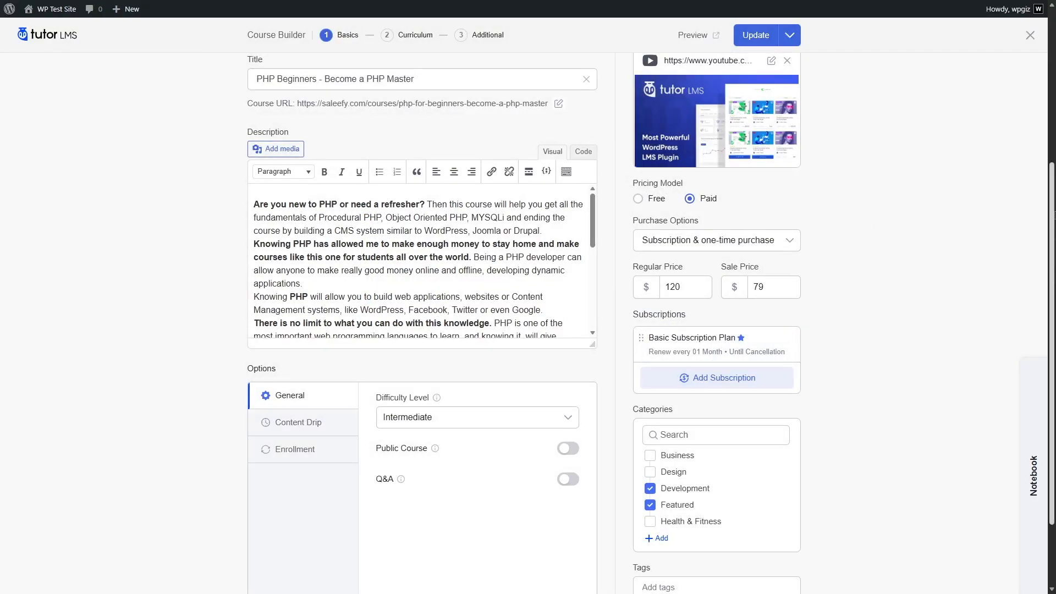
# Update the course and confirm Subscription & one-time purchase as its purchase option.
pyautogui.scroll(5, 959, 251)
pyautogui.click(757, 37)
pyautogui.scroll(-5, 643, 255)
pyautogui.click(658, 252)
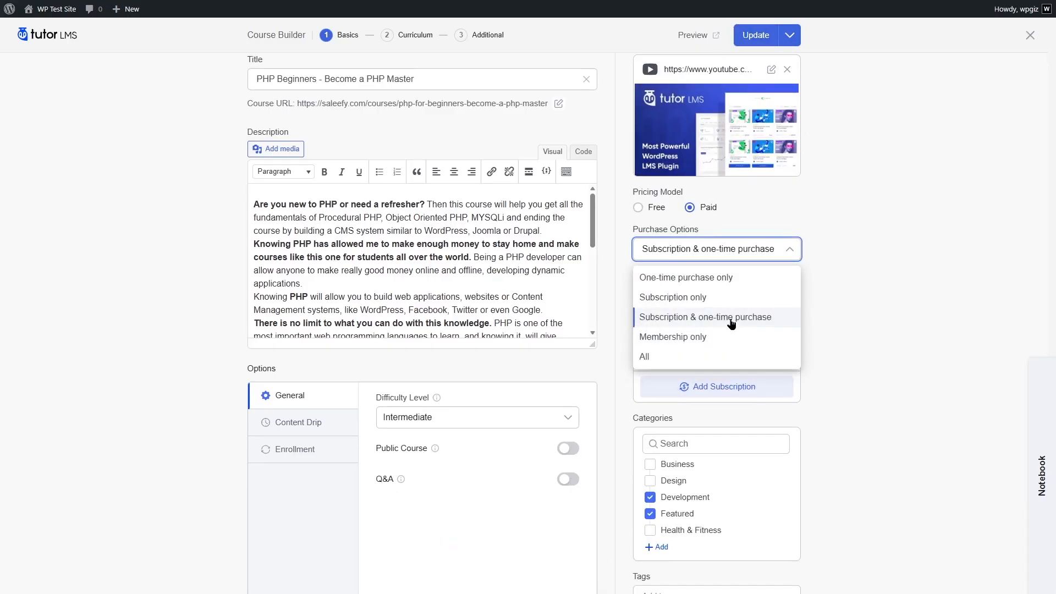
pyautogui.click(762, 322)
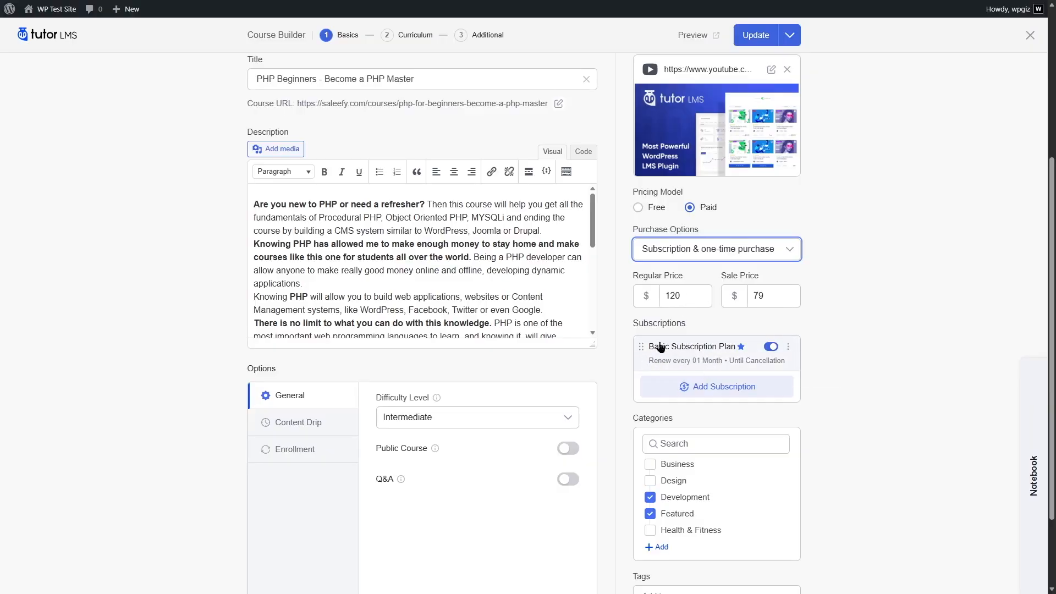
# Preview the course page and compare its subscription and one-time purchase pricing options.
pyautogui.click(693, 36)
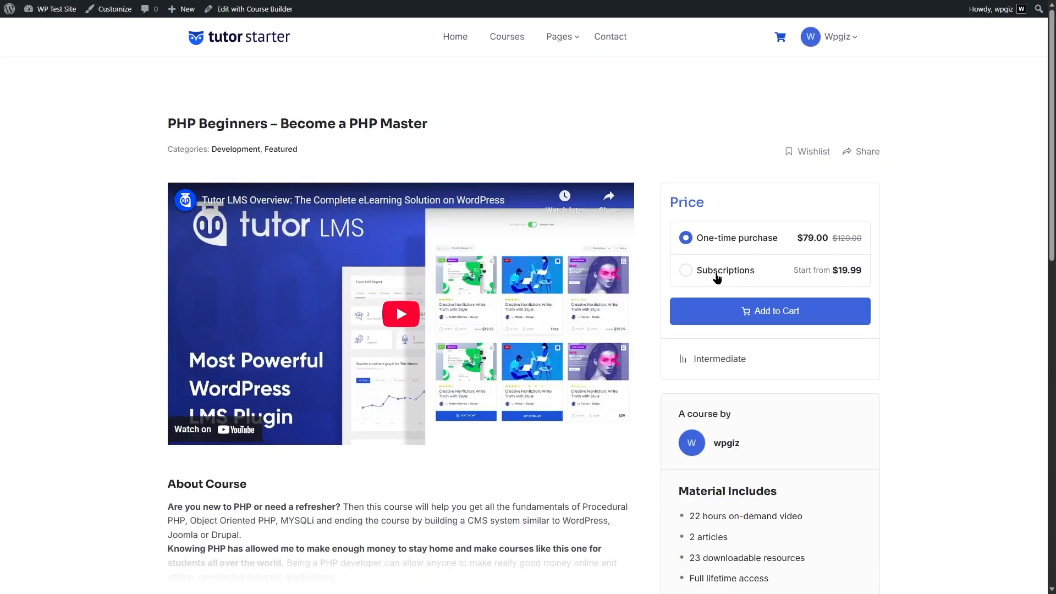
pyautogui.click(743, 273)
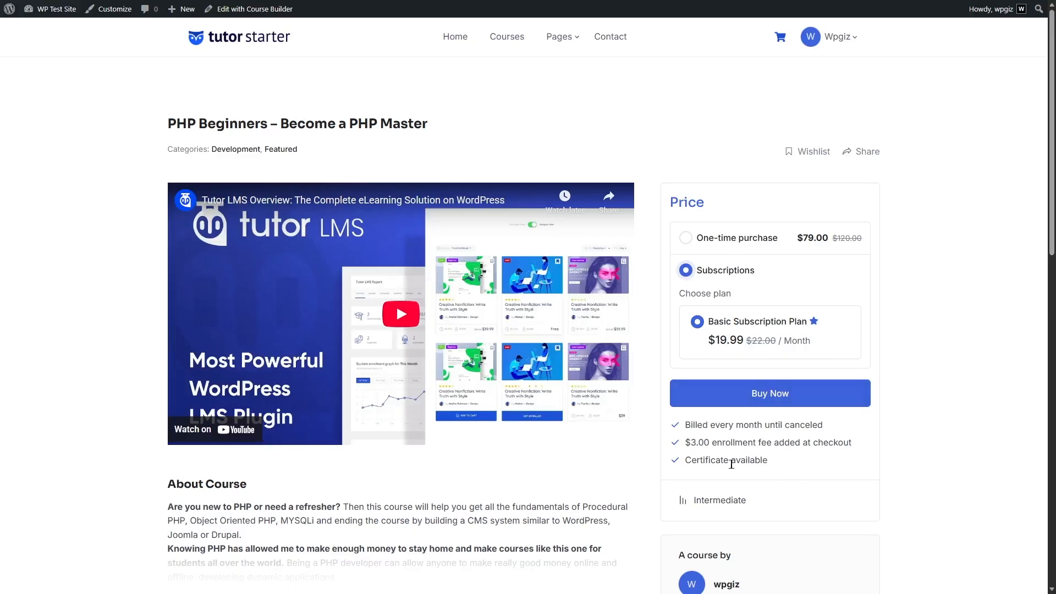
pyautogui.click(687, 239)
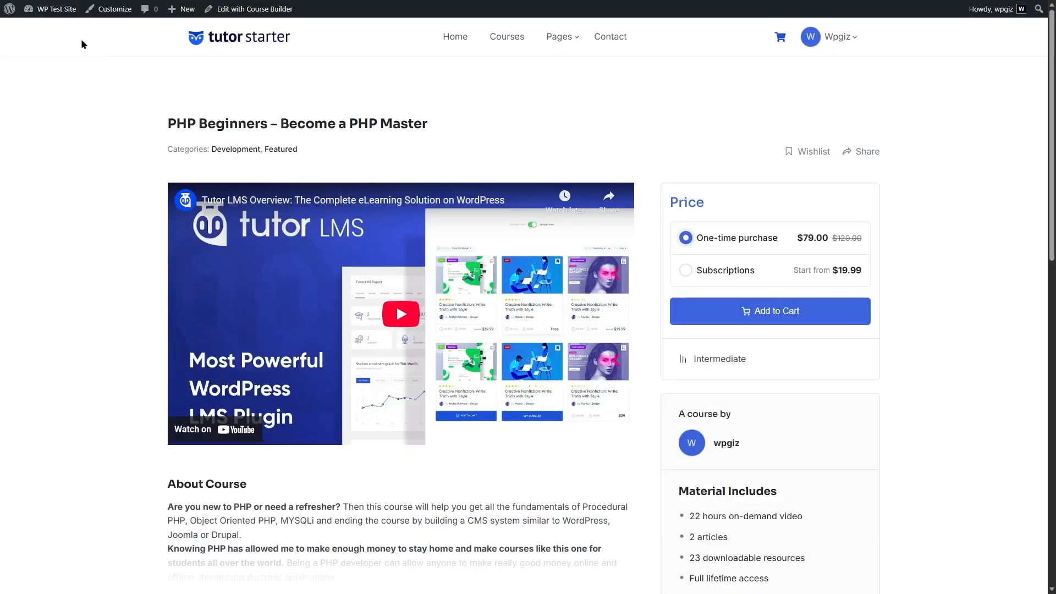
# Examine the Tutor LMS subscription settings in the WordPress dashboard and the form for creating a membership plan.
pyautogui.moveTo(55, 9)
pyautogui.click(64, 30)
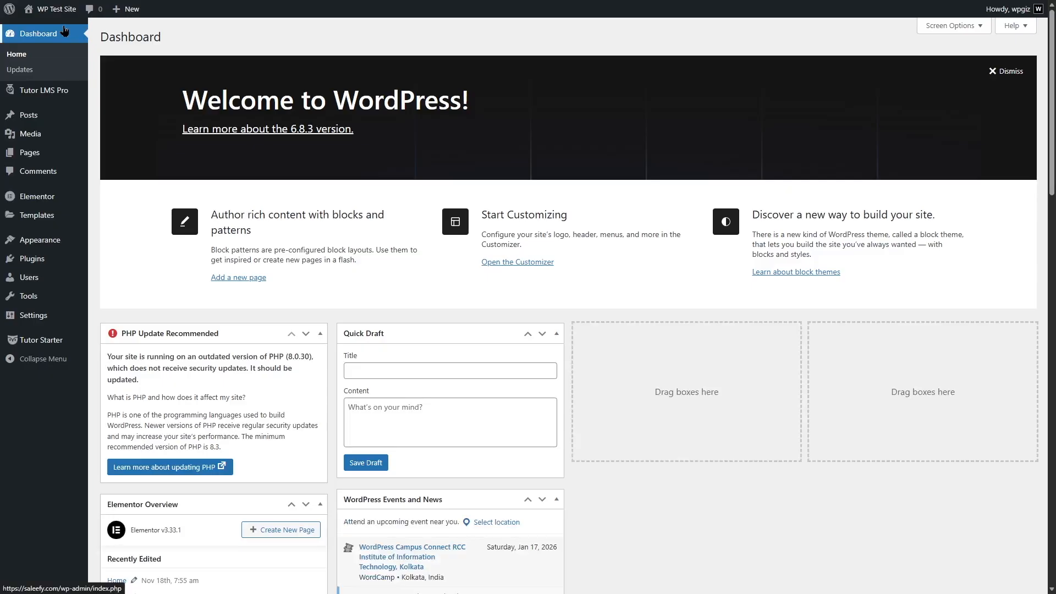
pyautogui.moveTo(29, 96)
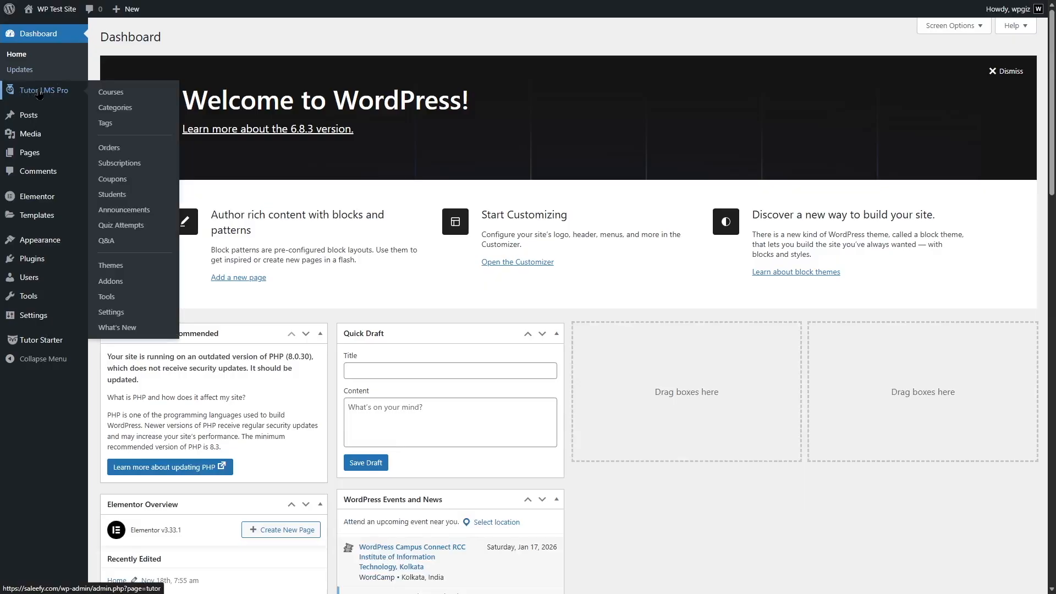
pyautogui.click(39, 93)
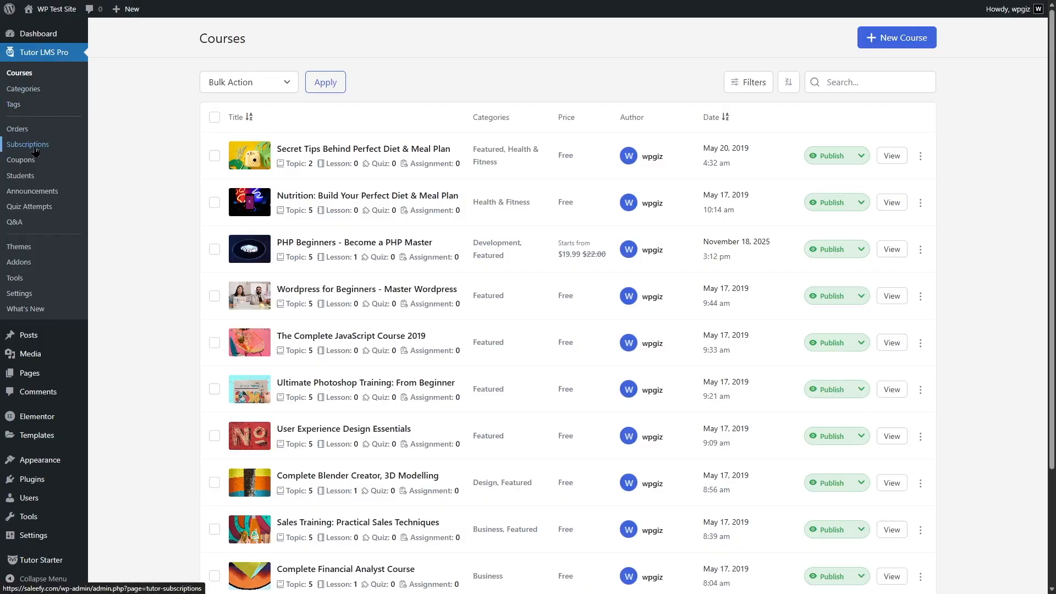
pyautogui.click(19, 293)
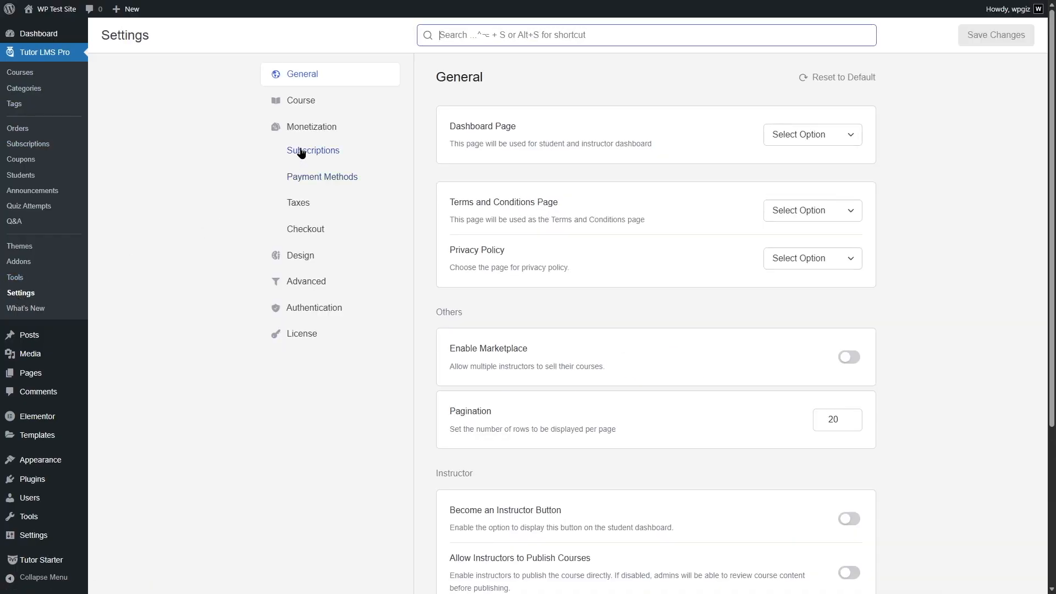
pyautogui.click(340, 155)
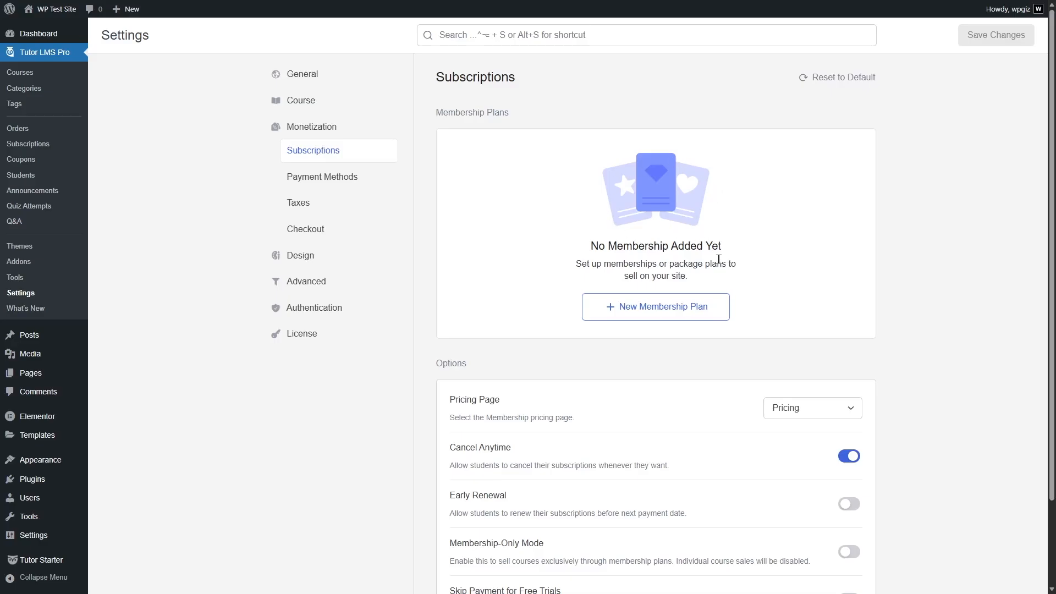
pyautogui.click(671, 316)
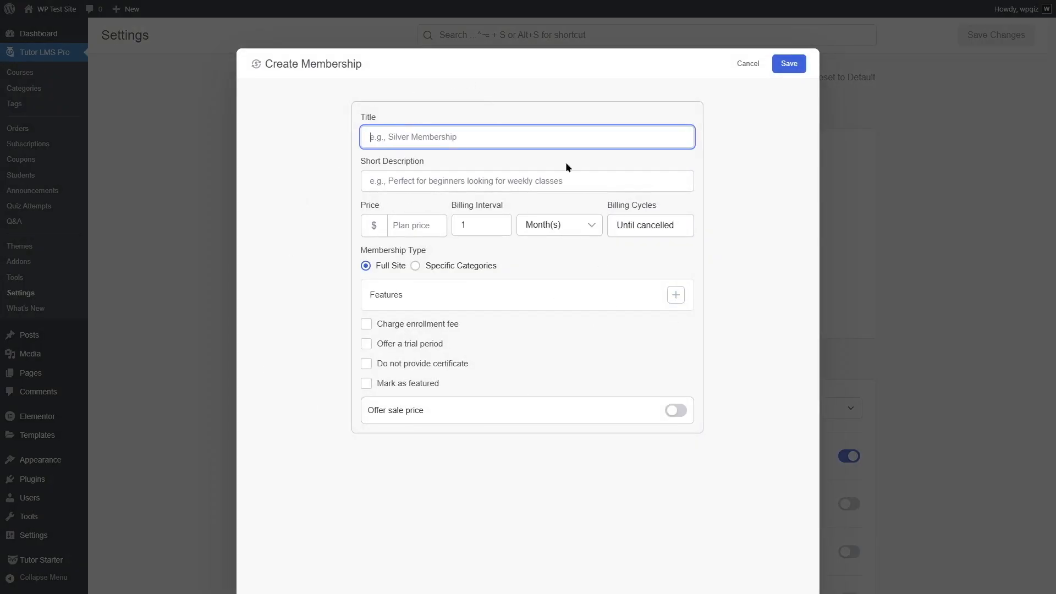
pyautogui.click(746, 64)
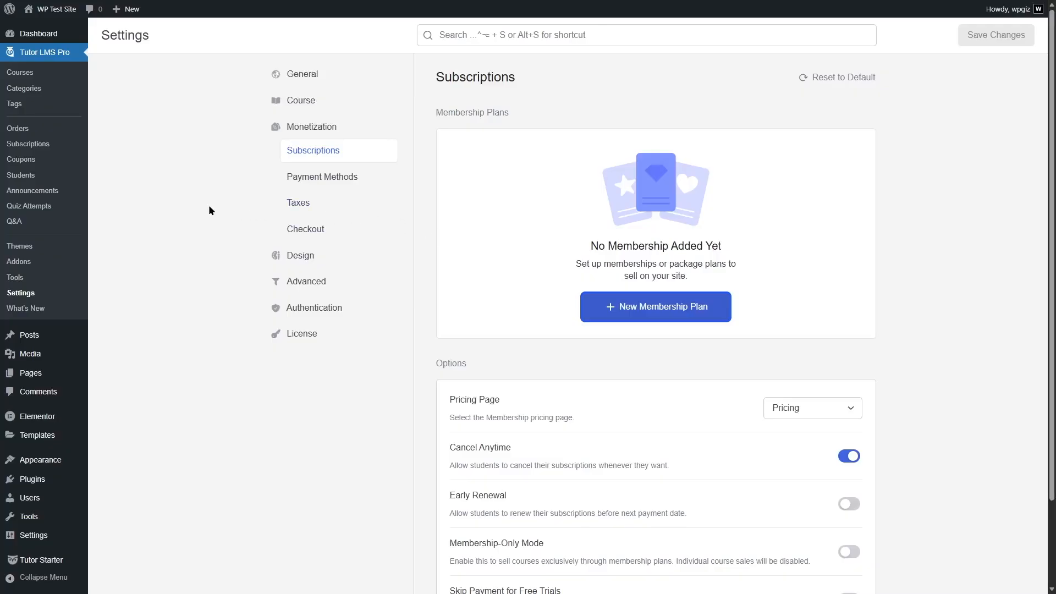
# Enable the Course Bundle addon and start a new bundle from the course list.
pyautogui.click(39, 262)
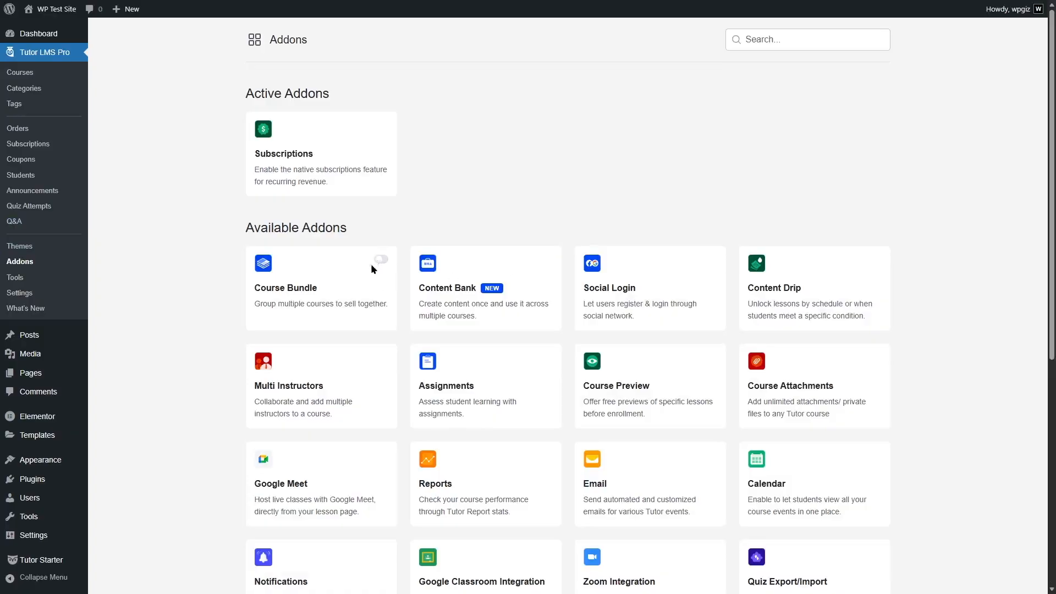
pyautogui.click(379, 259)
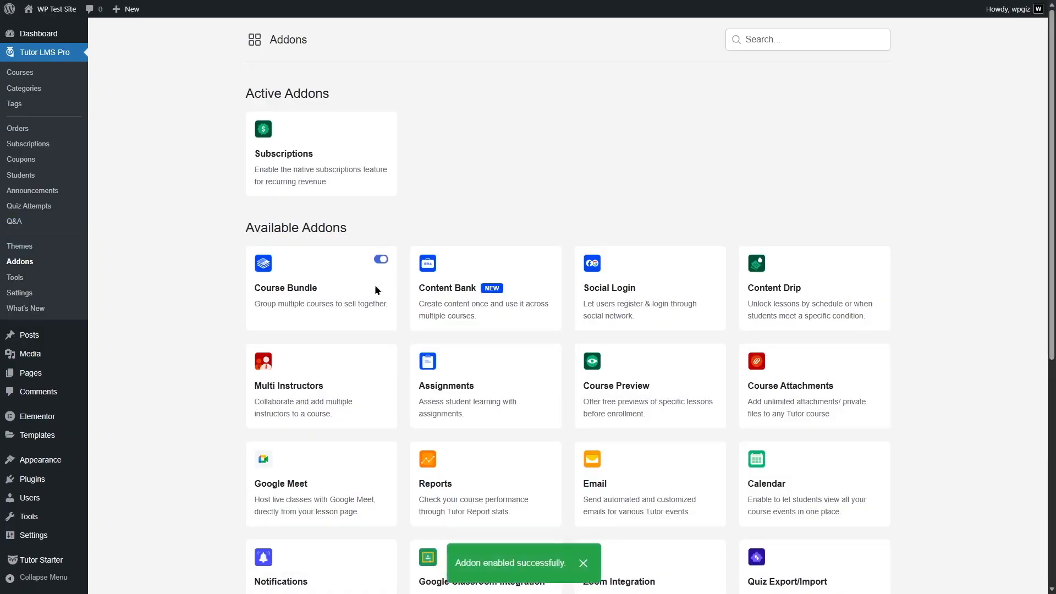
pyautogui.click(49, 54)
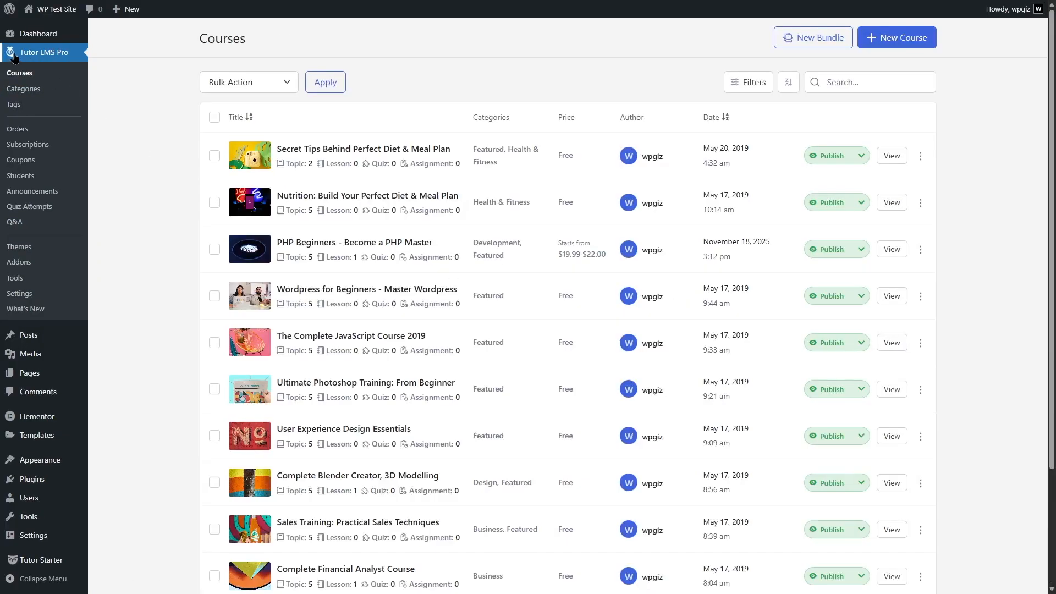
pyautogui.click(815, 44)
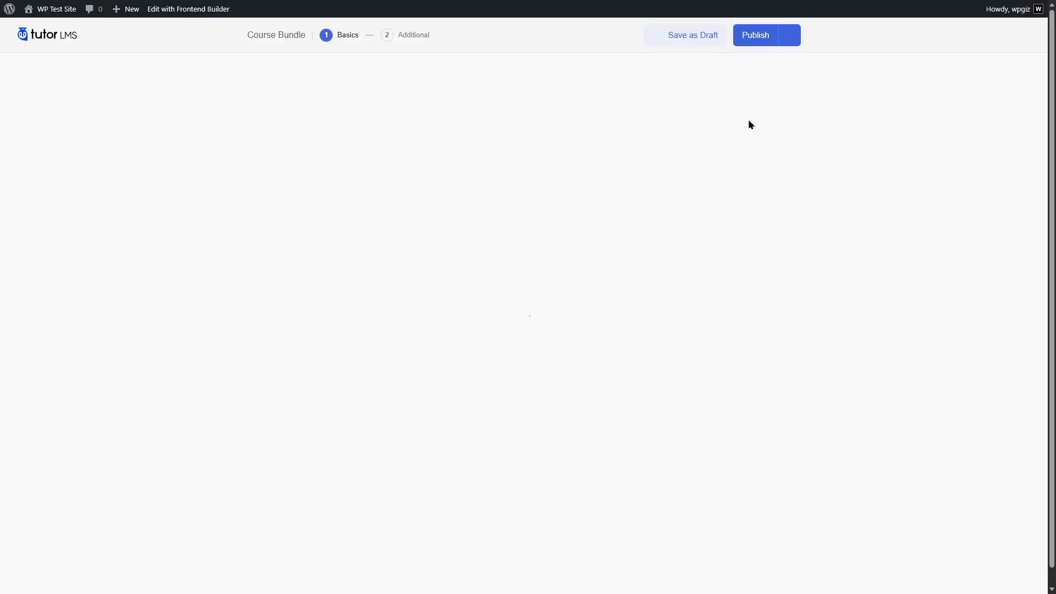
# Replace the default title of the new bundle with Web Development Package.
pyautogui.click(500, 99)
pyautogui.hotkey('ctrl', 'a')
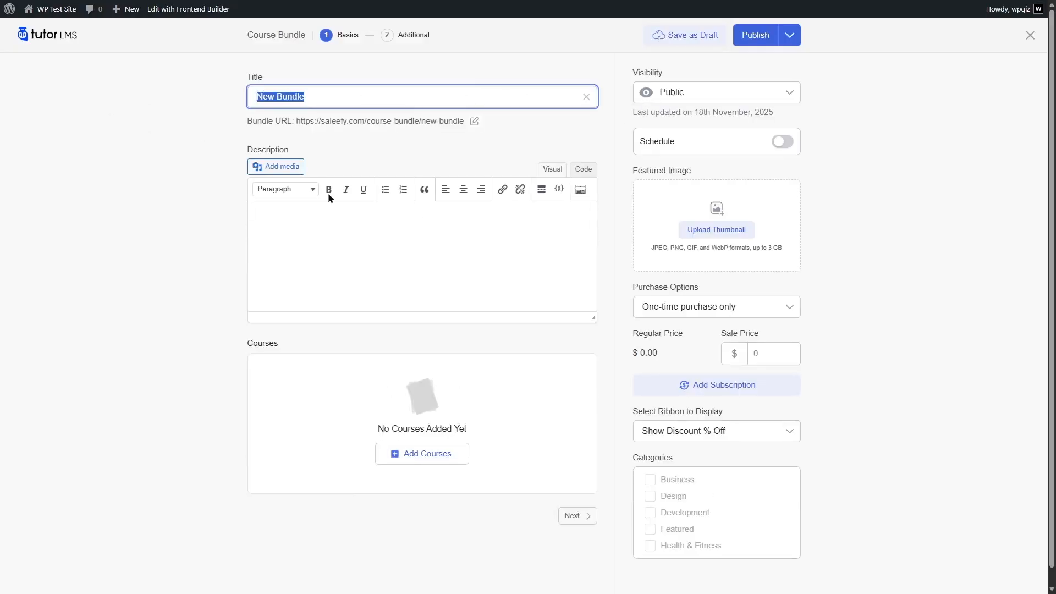
pyautogui.write('Web Development Package')
# Enter "Some description." as the bundle's description and add the phone picture as its featured image.
pyautogui.click(318, 231)
pyautogui.write('Some description.')
pyautogui.hotkey('ctrl', 'a')
pyautogui.click(330, 258)
pyautogui.click(709, 231)
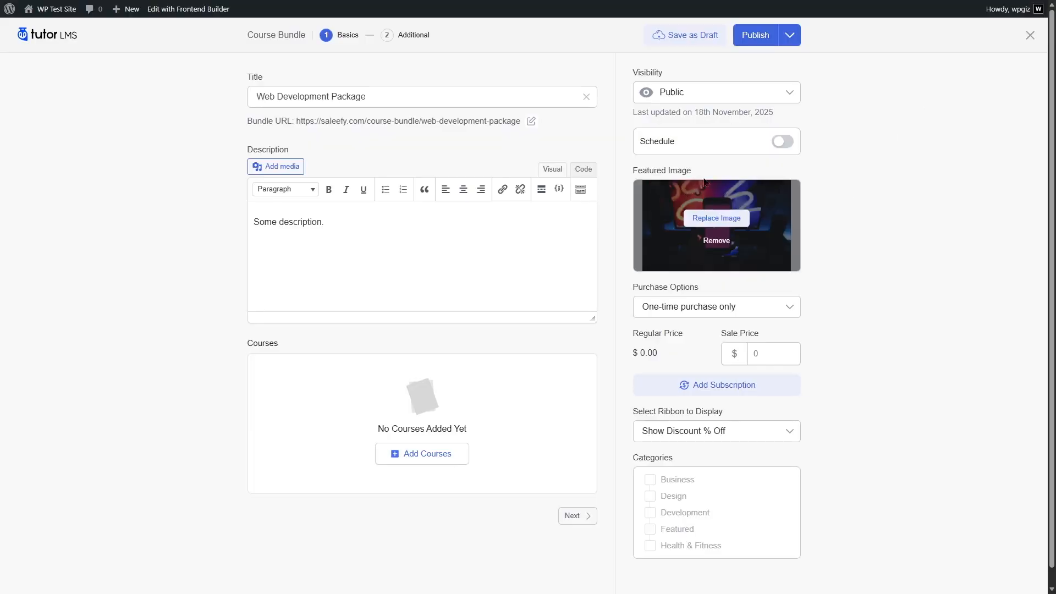
# Add the courses PHP Beginners - Become a PHP Master and Wordpress for Beginners - Master Wordpress to the bundle.
pyautogui.scroll(-1, 1051, 172)
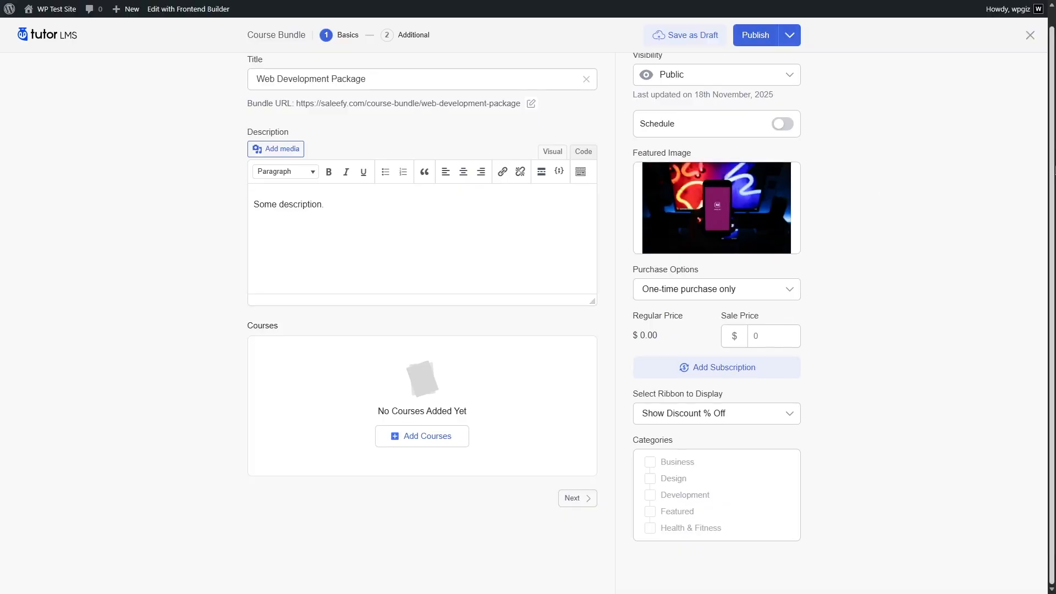
pyautogui.click(416, 435)
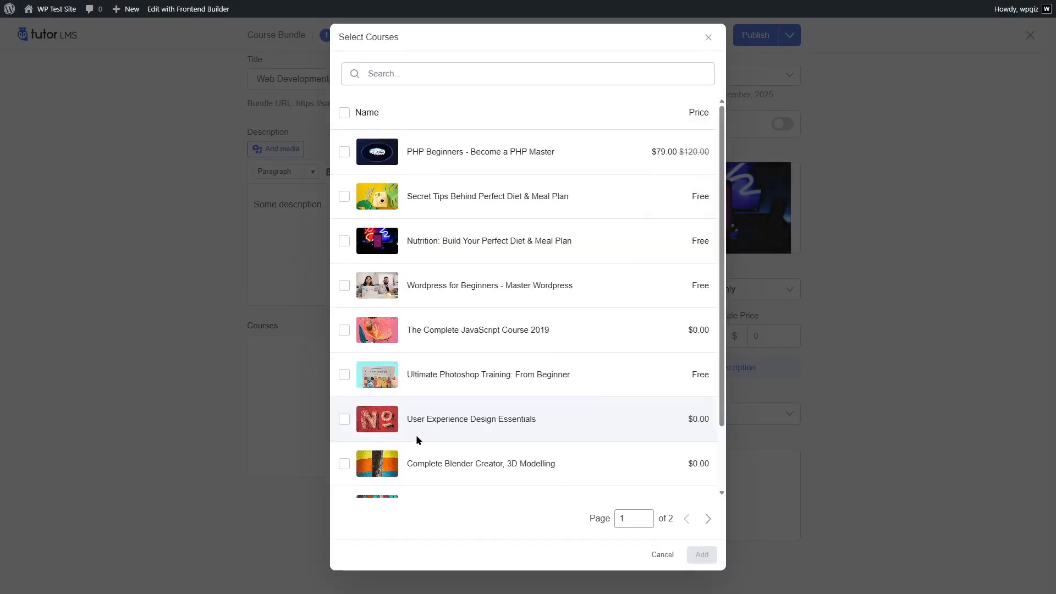
pyautogui.click(344, 153)
pyautogui.click(344, 286)
pyautogui.click(700, 555)
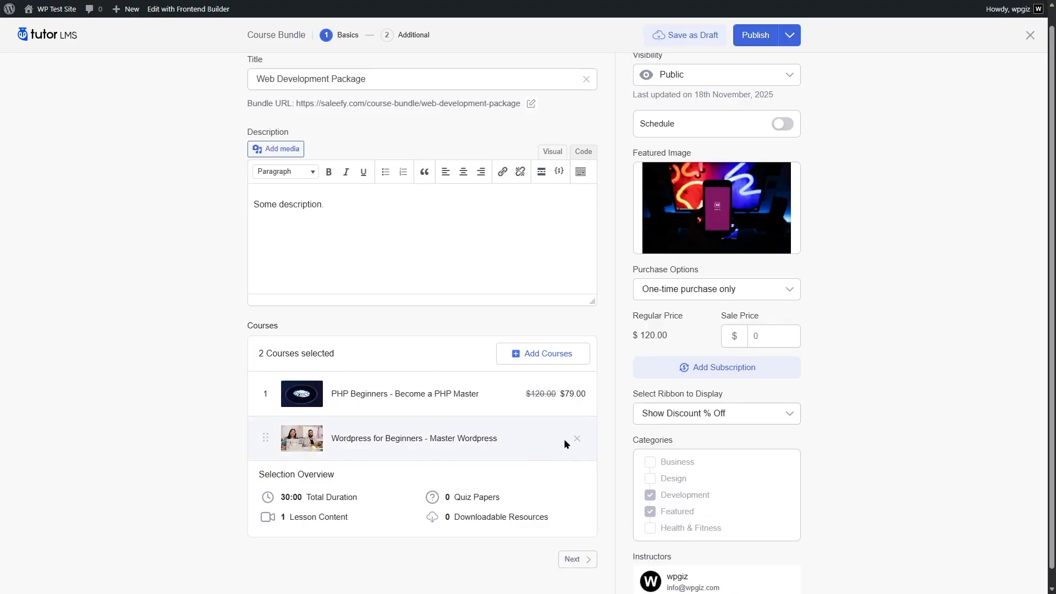
# Set the bundle's purchase option to Subscription only and begin a new subscription plan.
pyautogui.scroll(-1, 770, 330)
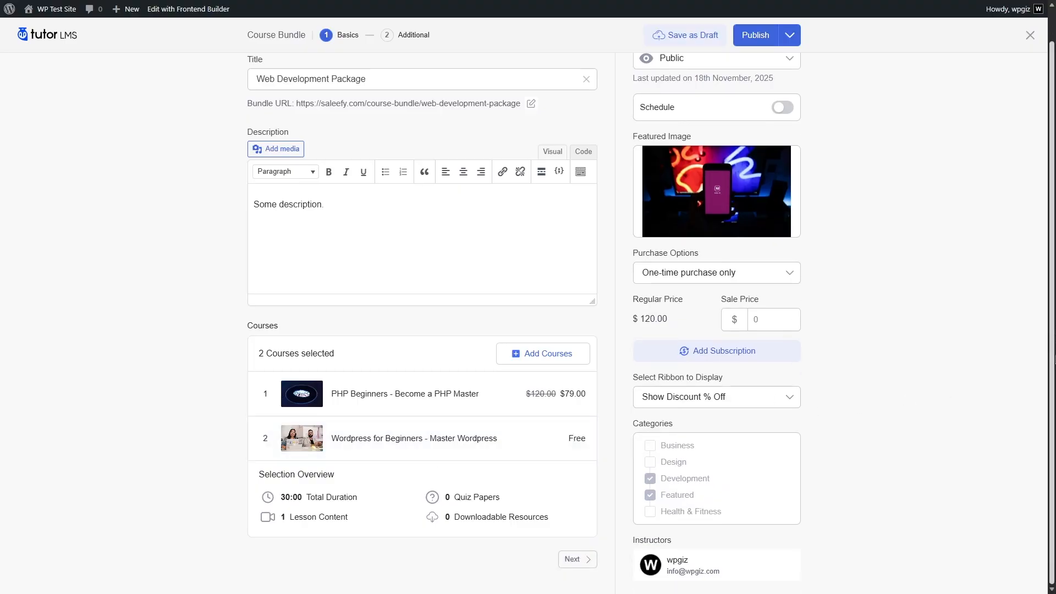
pyautogui.scroll(2, 770, 324)
pyautogui.click(789, 306)
pyautogui.click(741, 307)
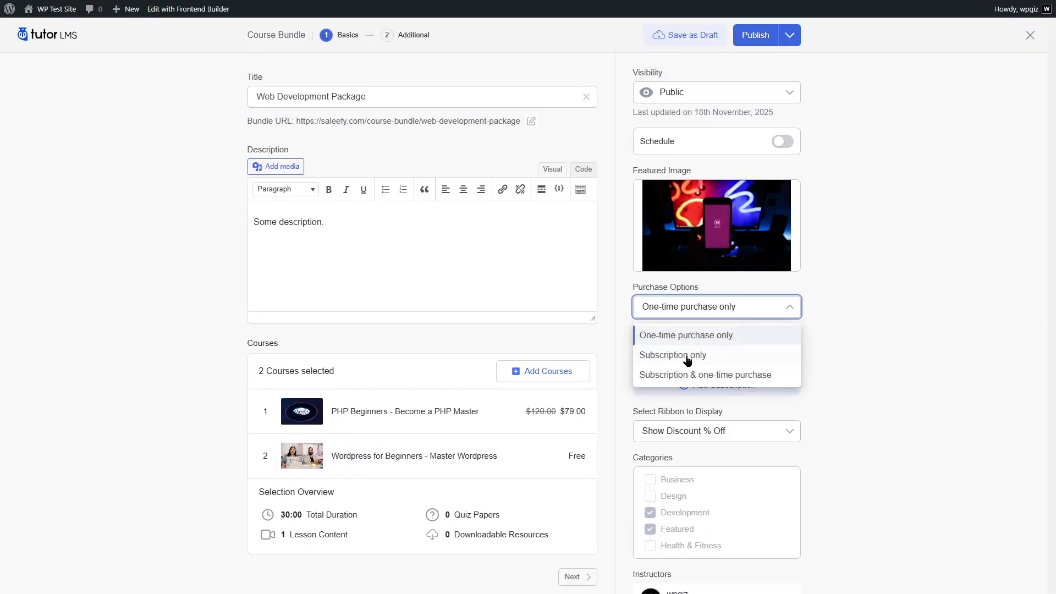
pyautogui.click(683, 356)
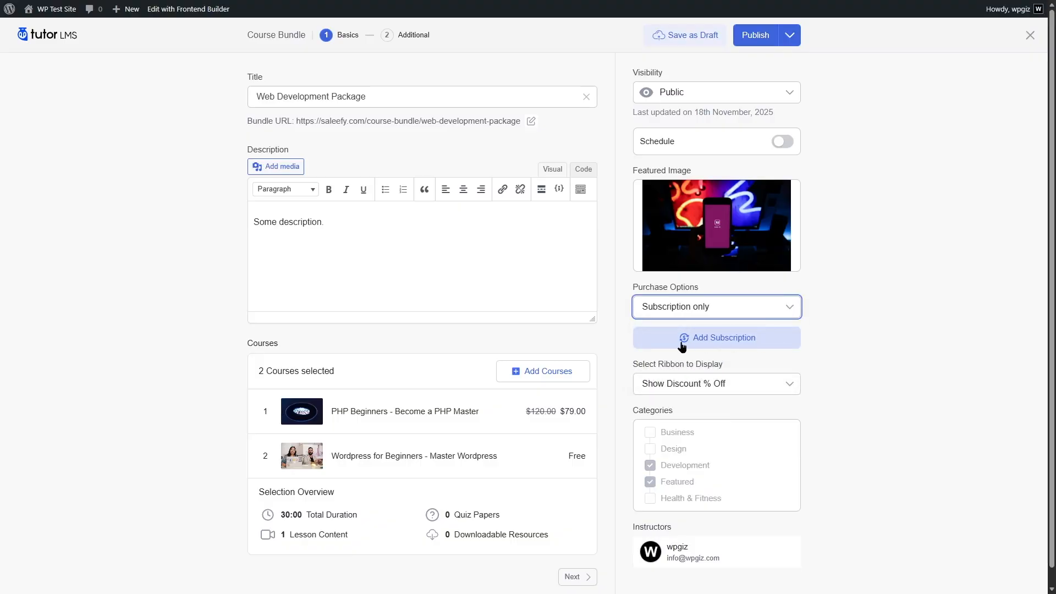
pyautogui.click(714, 342)
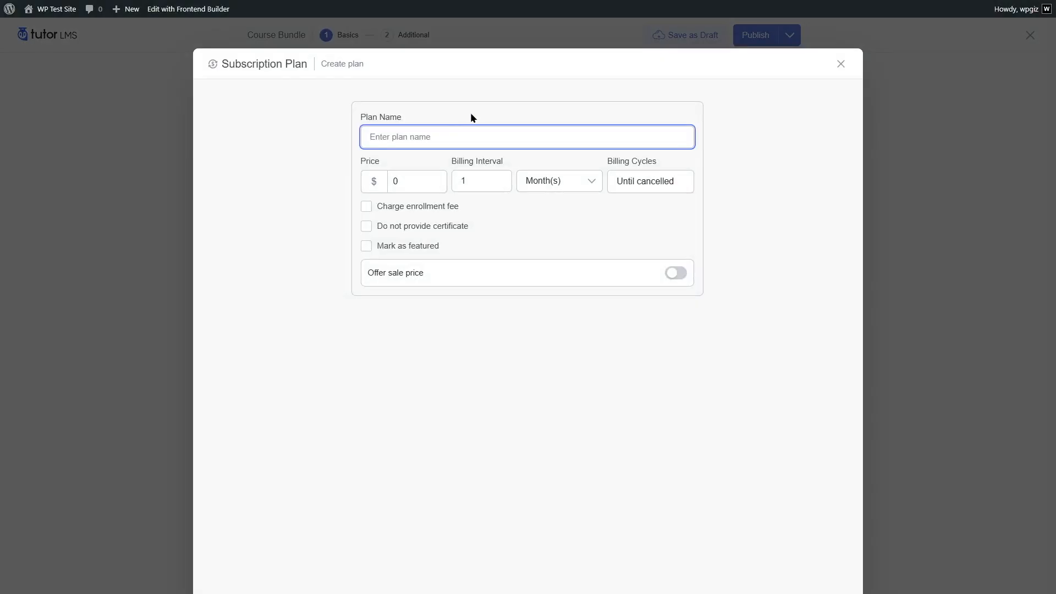
# Name the bundle's plan Complete Web Dev Plan and set its price to $40.
pyautogui.write('Complete Web Dev Plan')
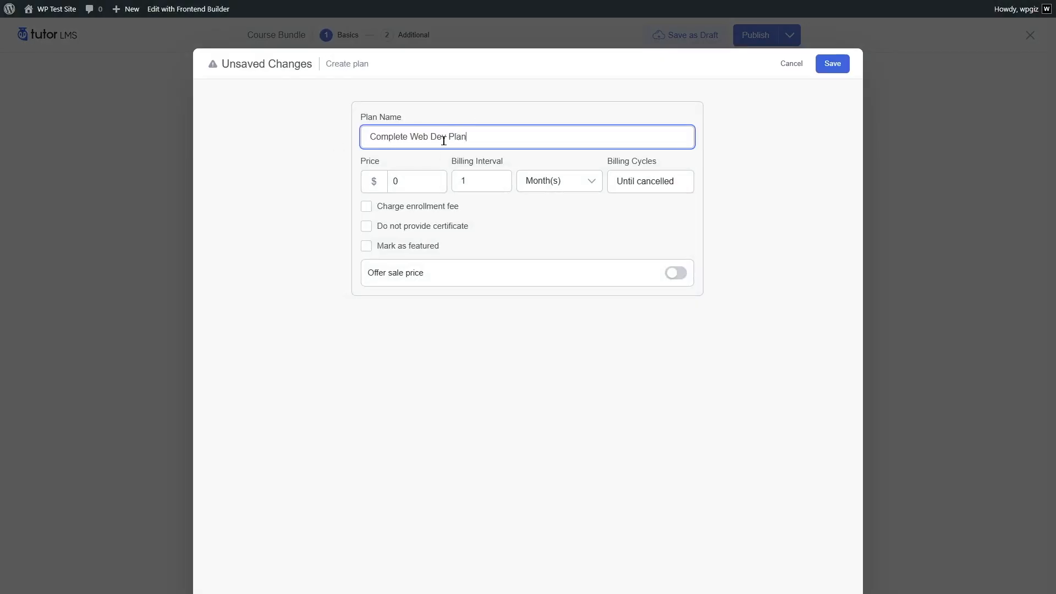
pyautogui.click(424, 183)
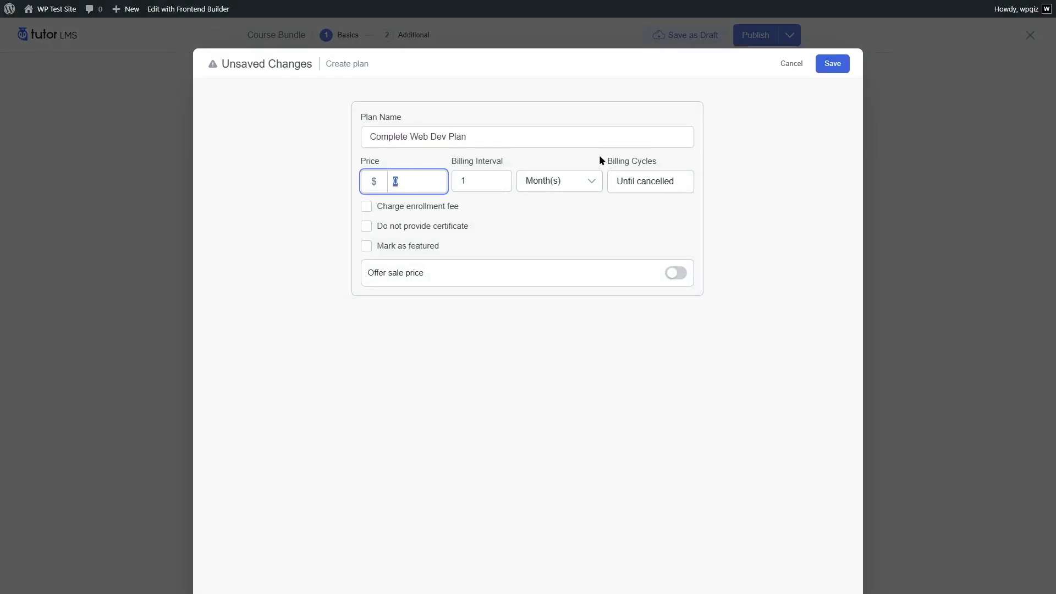
pyautogui.write('40')
# Keep the bundle plan's interval in months, save it with a $30 sale price, and publish the Web Development Package bundle.
pyautogui.click(578, 183)
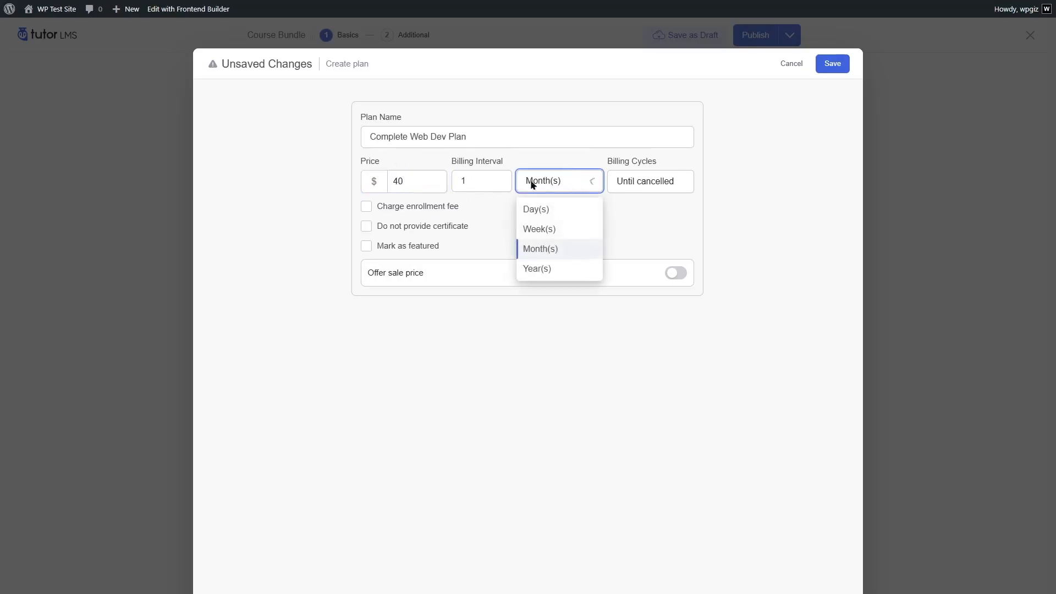
pyautogui.click(700, 218)
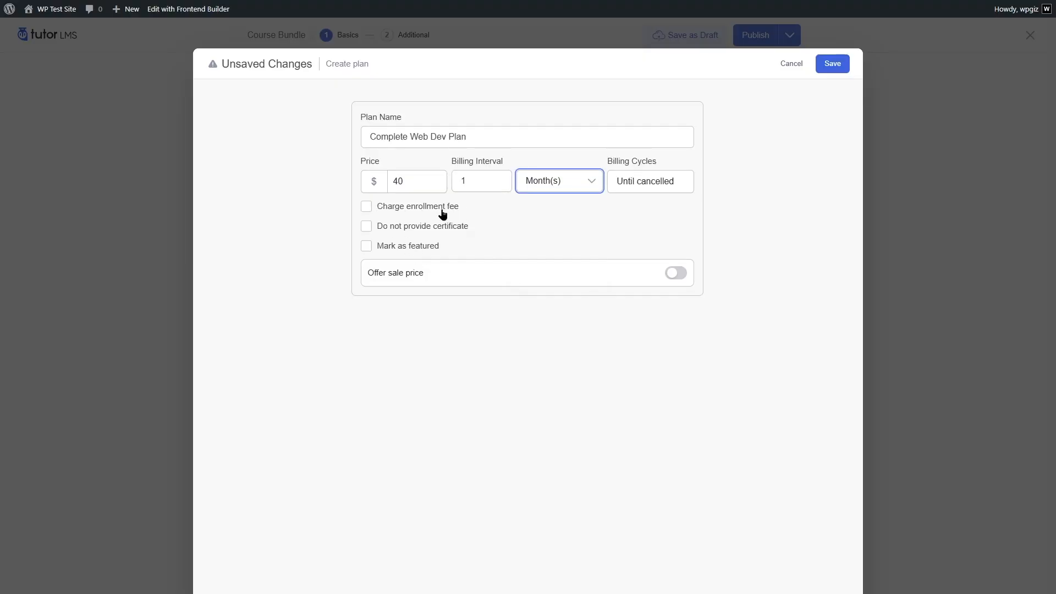
pyautogui.click(669, 273)
pyautogui.click(378, 316)
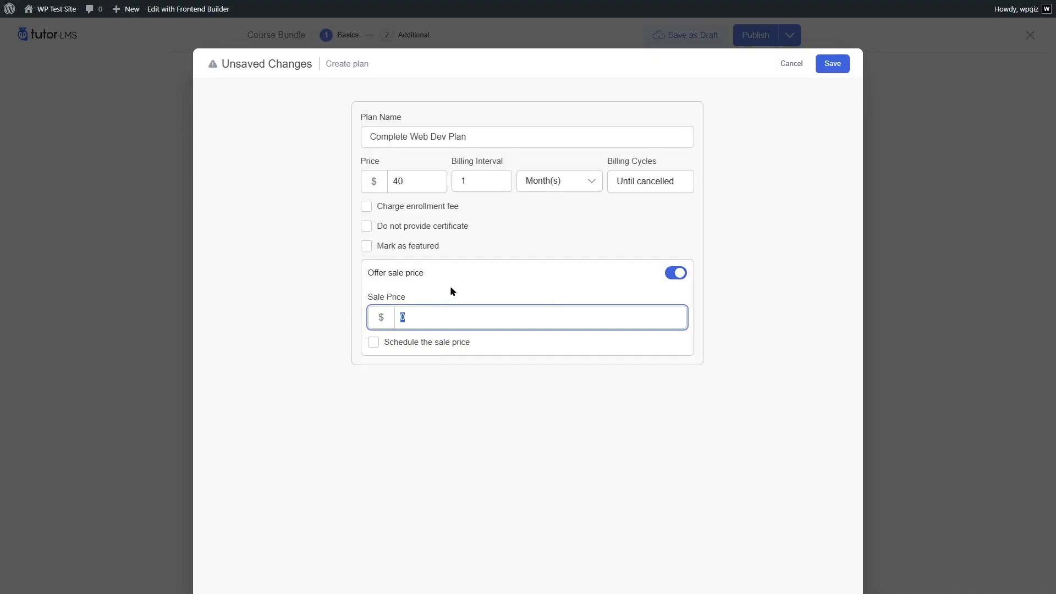
pyautogui.write('30')
pyautogui.click(833, 64)
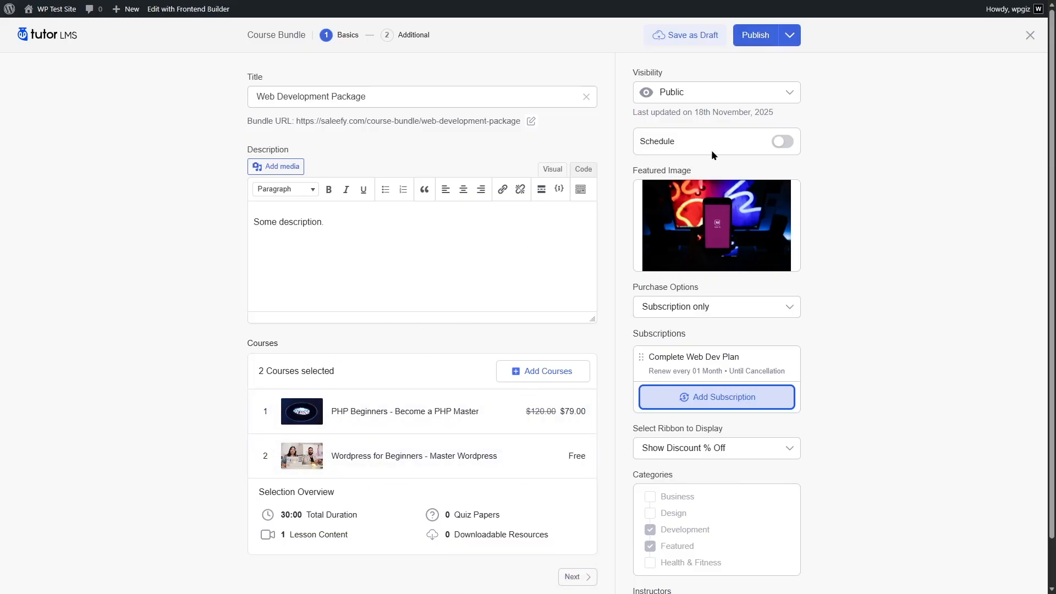
pyautogui.click(763, 38)
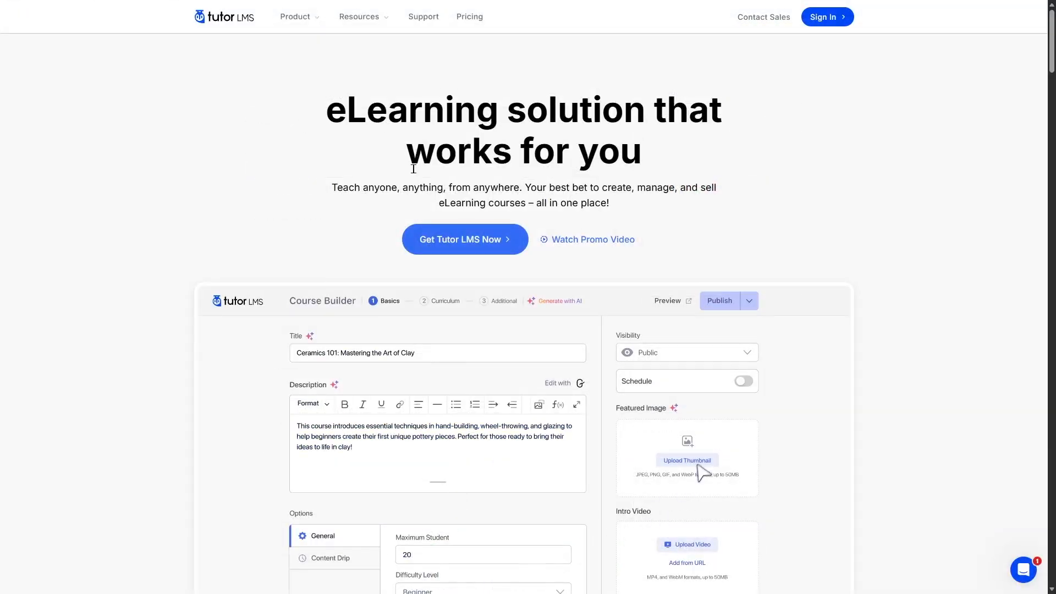
# Open the pricing page on the Tutor LMS website and compare the Annual and Lifetime prices of its plans.
pyautogui.click(468, 18)
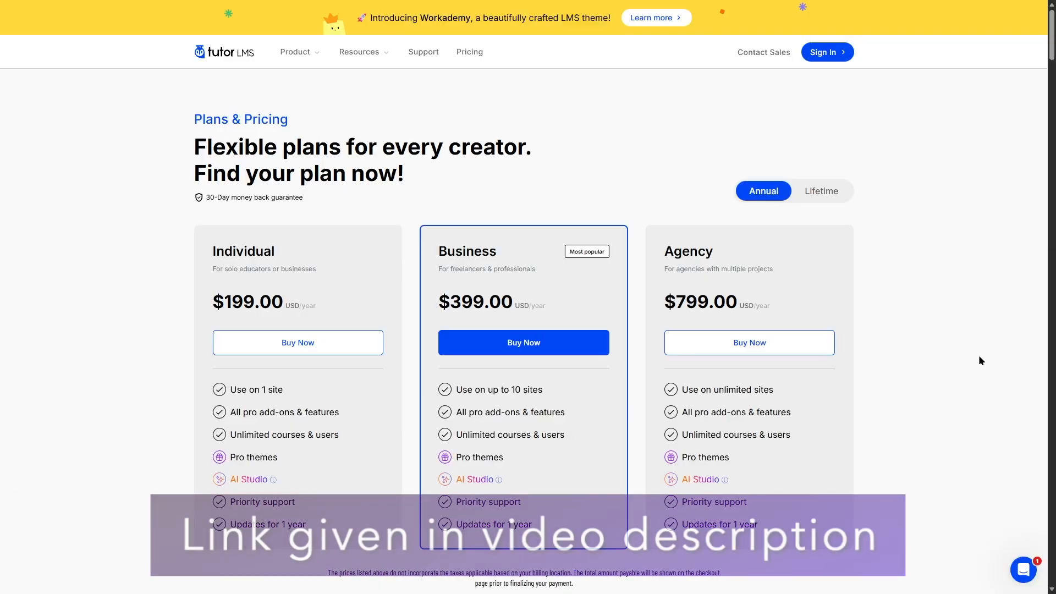
pyautogui.click(795, 199)
pyautogui.click(774, 195)
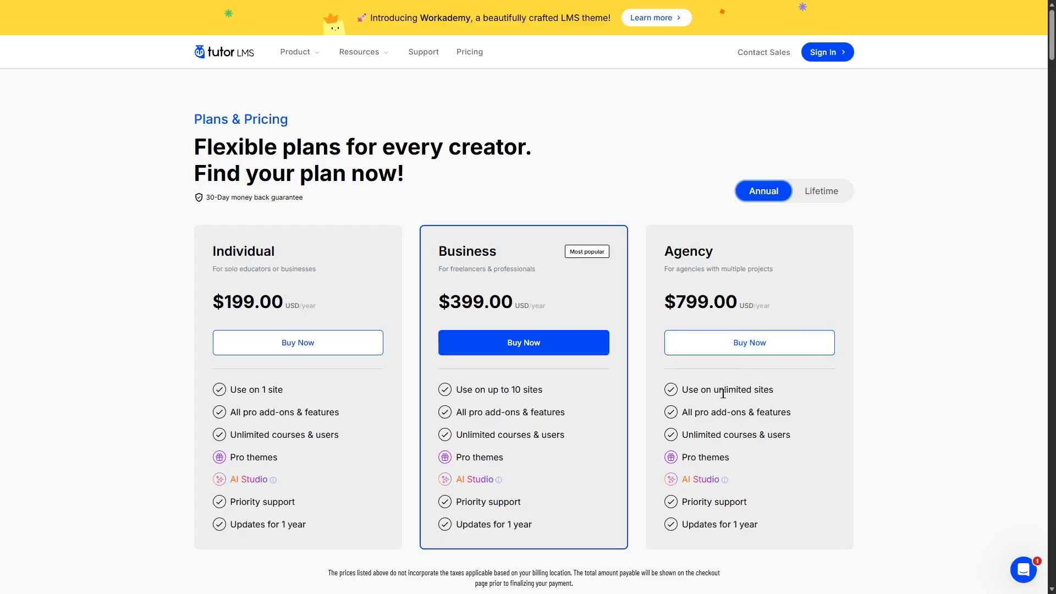
pyautogui.click(820, 197)
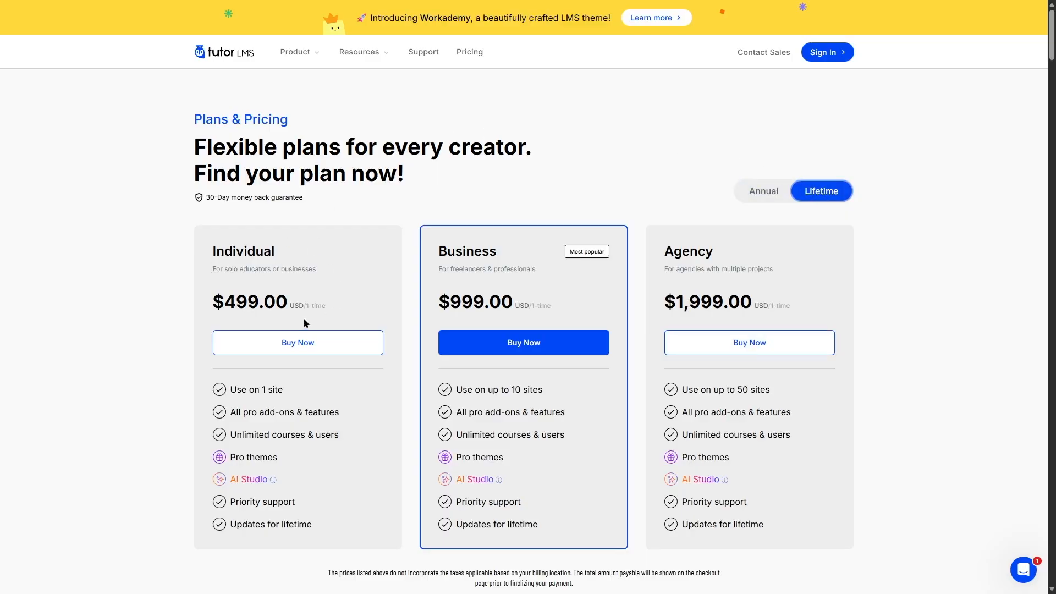
pyautogui.click(770, 194)
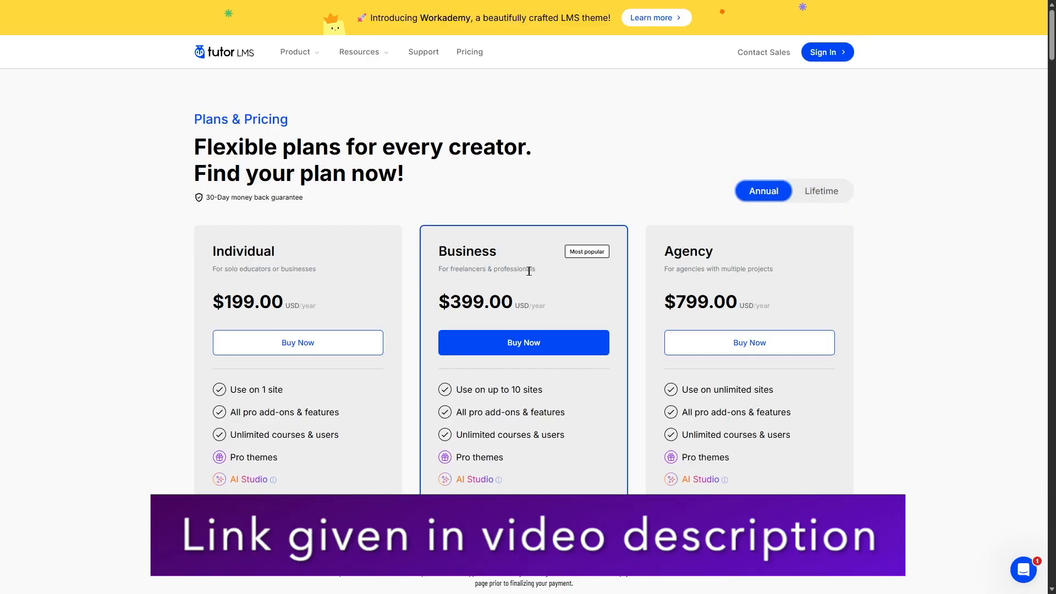